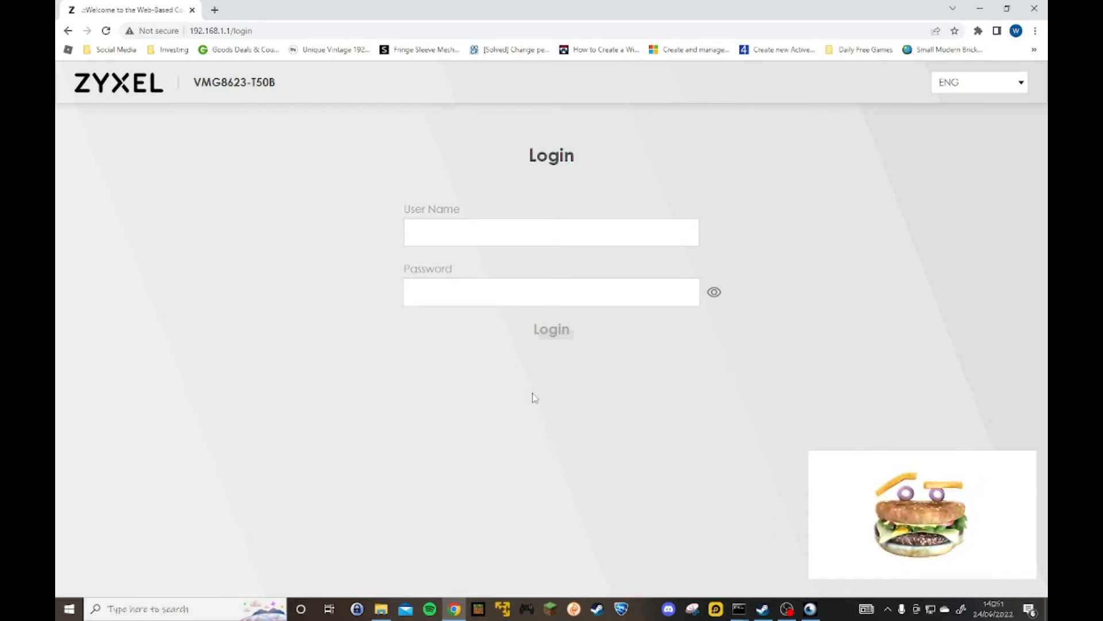
Log in to the router with the user name admin and the account password.
{"action": "left_click", "coordinate": [519, 228]}
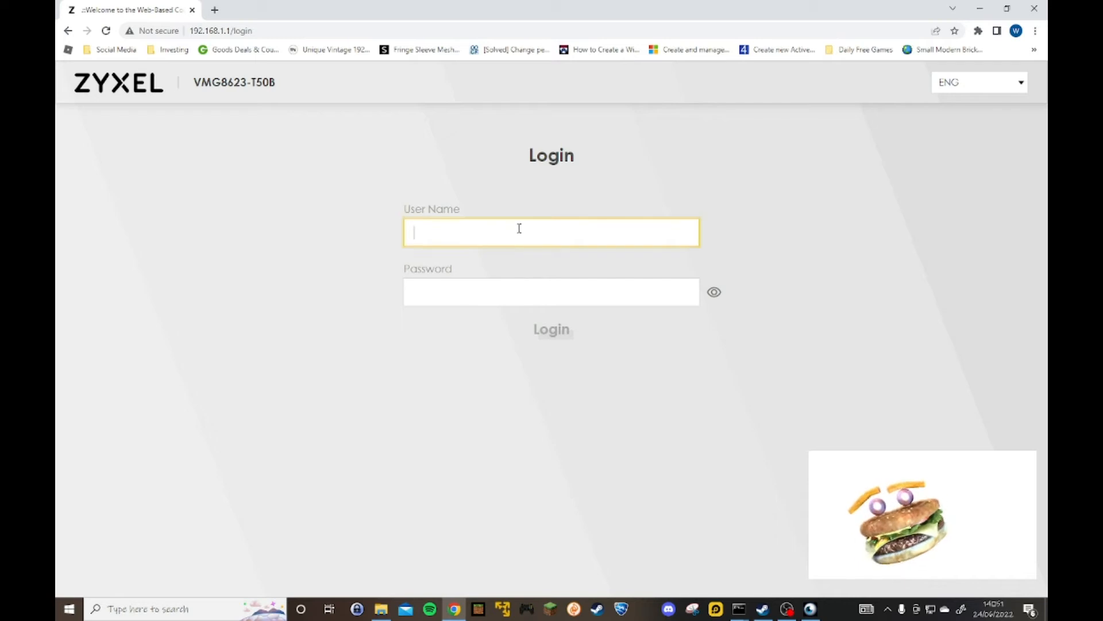
{"action": "type", "text": "admin"}
{"action": "key", "text": "Tab"}
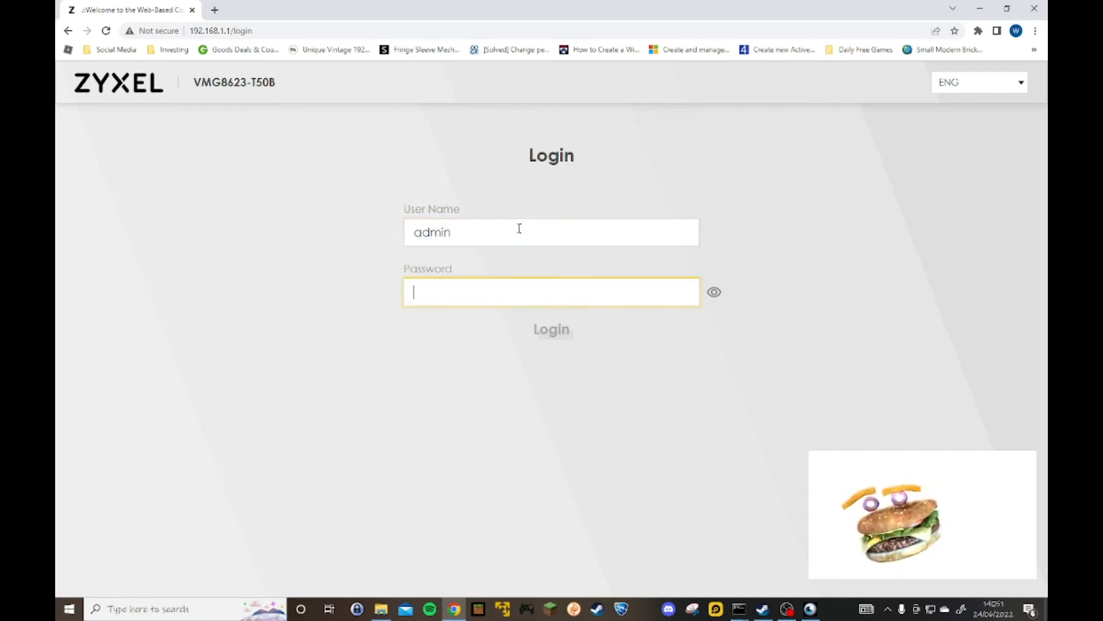
{"action": "type", "text": "*******"}
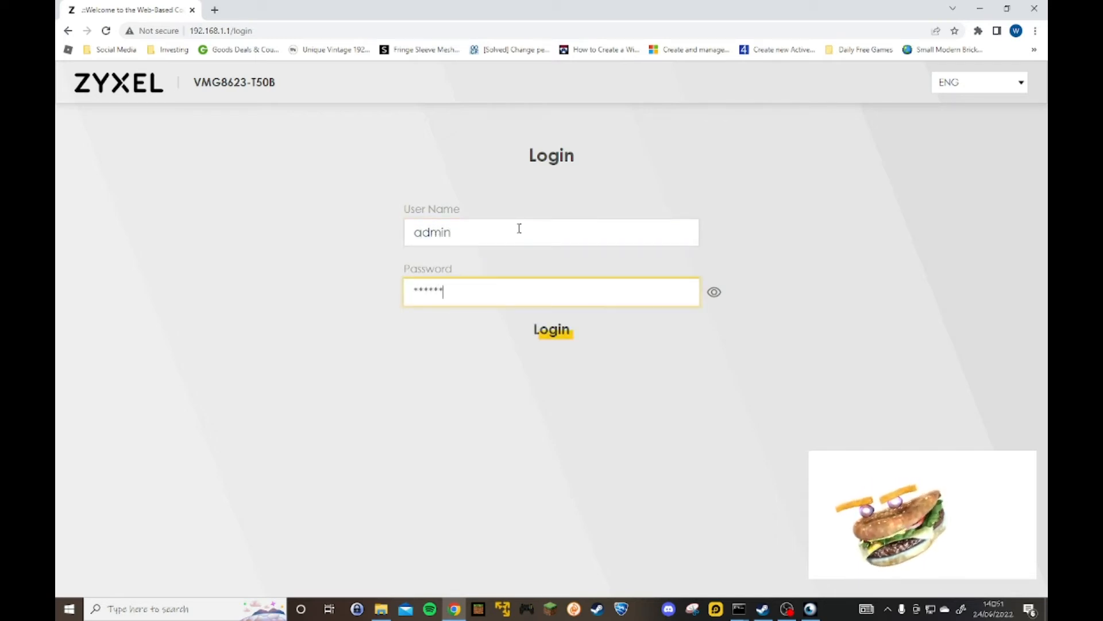
{"action": "type", "text": "****"}
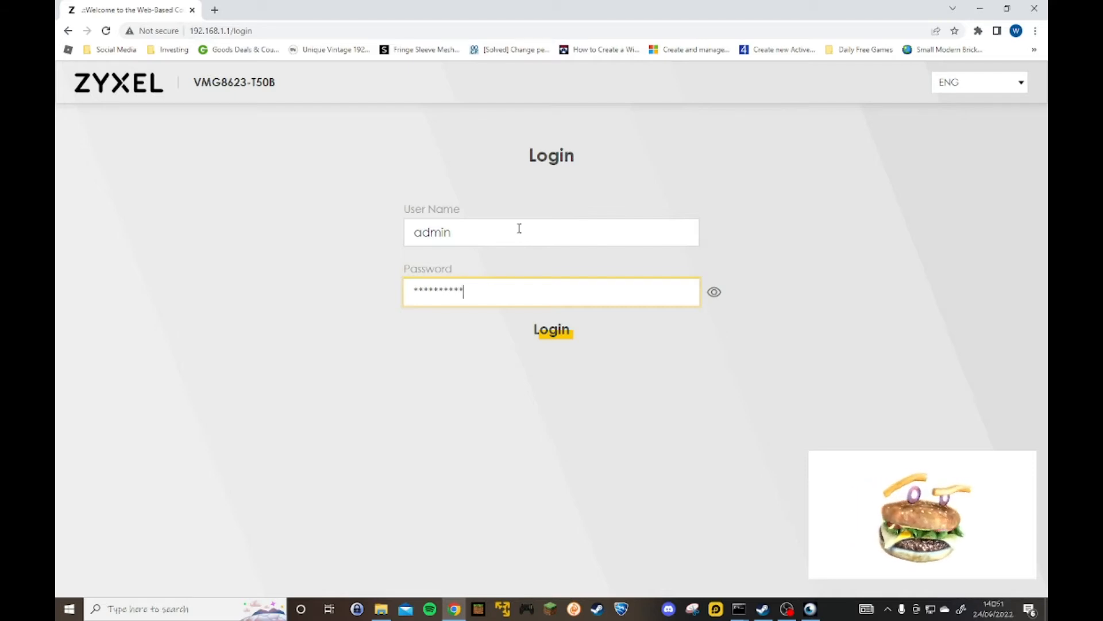
{"action": "key", "text": "Return"}
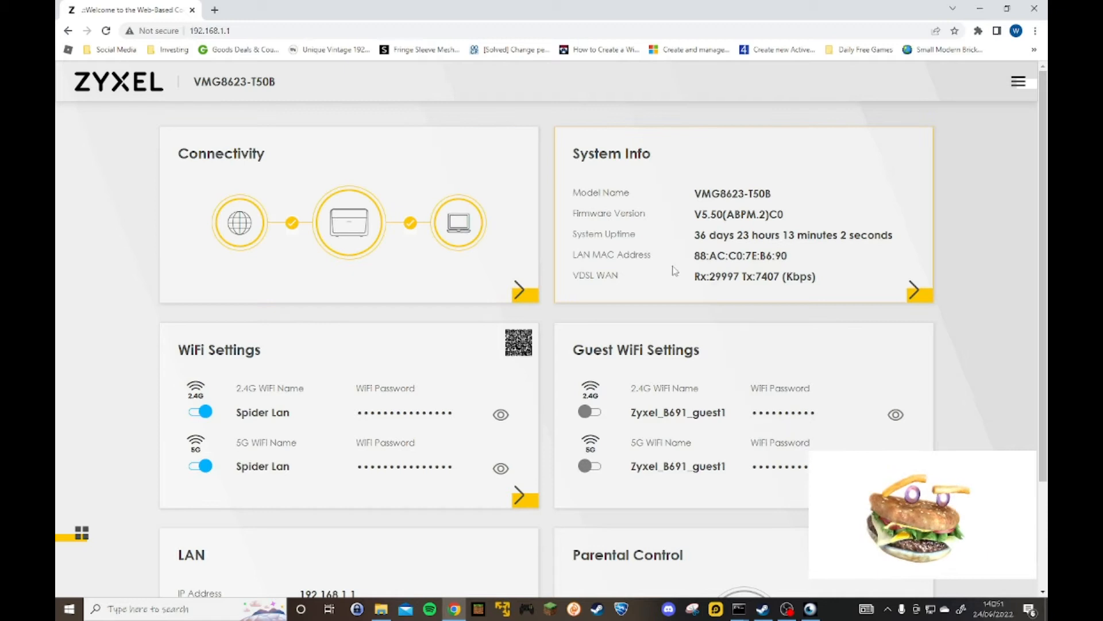
{"action": "left_click_drag", "start_coordinate": [695, 214], "coordinate": [723, 214]}
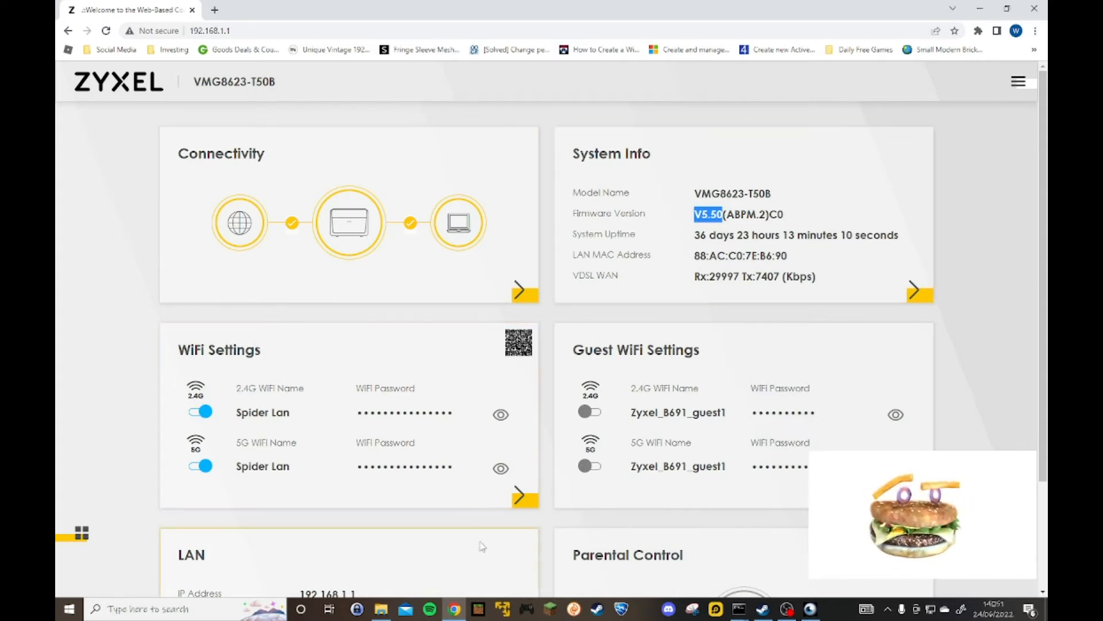
{"action": "left_click", "coordinate": [791, 216]}
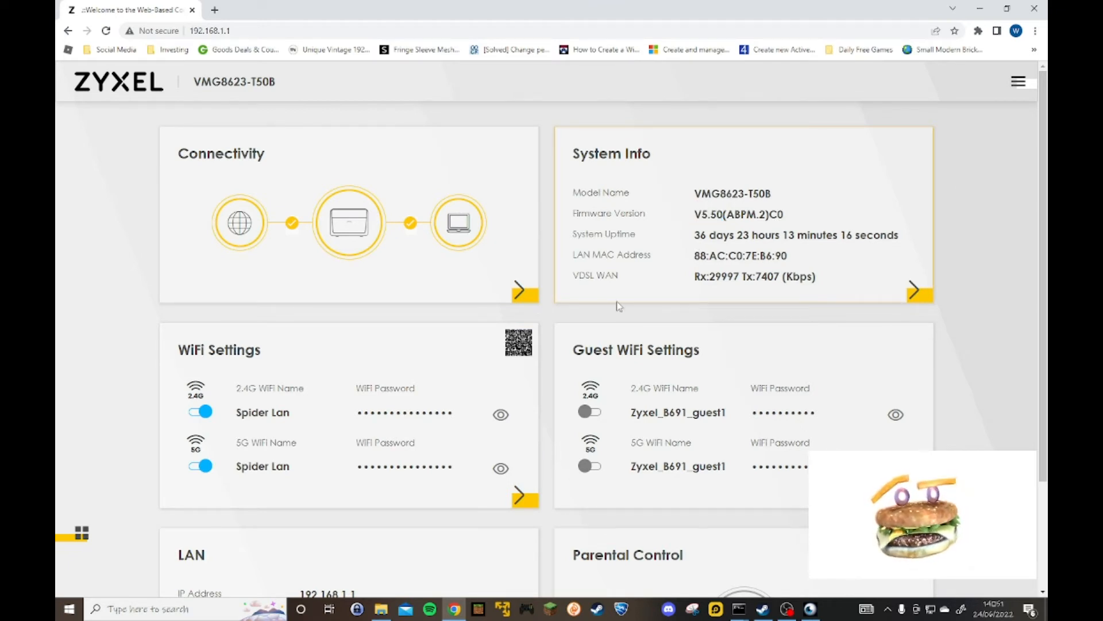
{"action": "left_click", "coordinate": [1016, 92]}
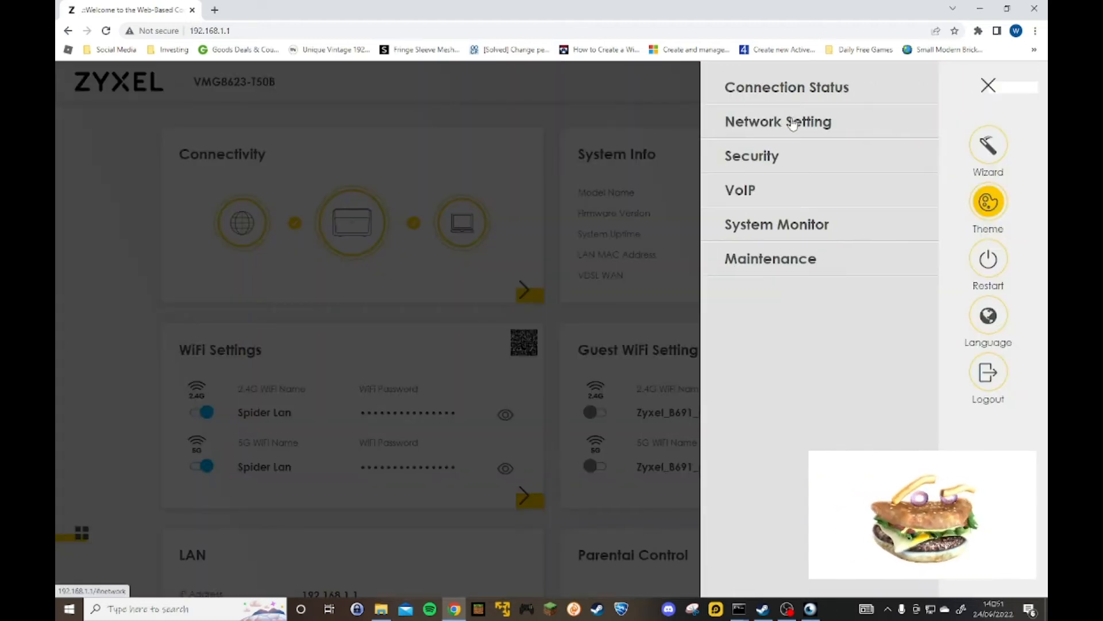
{"action": "left_click", "coordinate": [794, 123]}
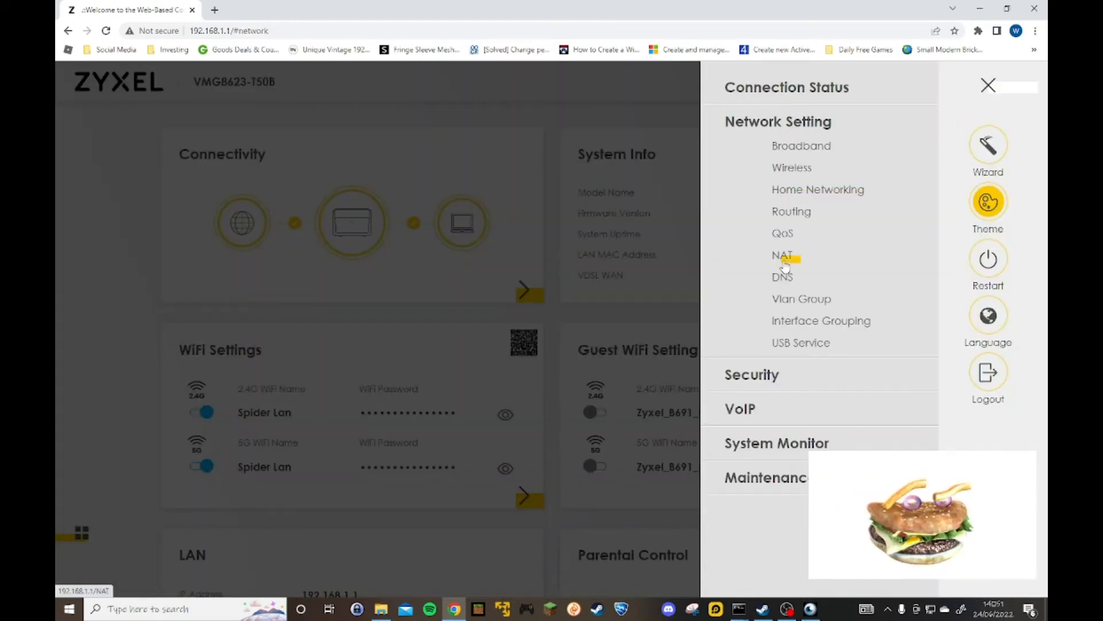
{"action": "left_click", "coordinate": [989, 85]}
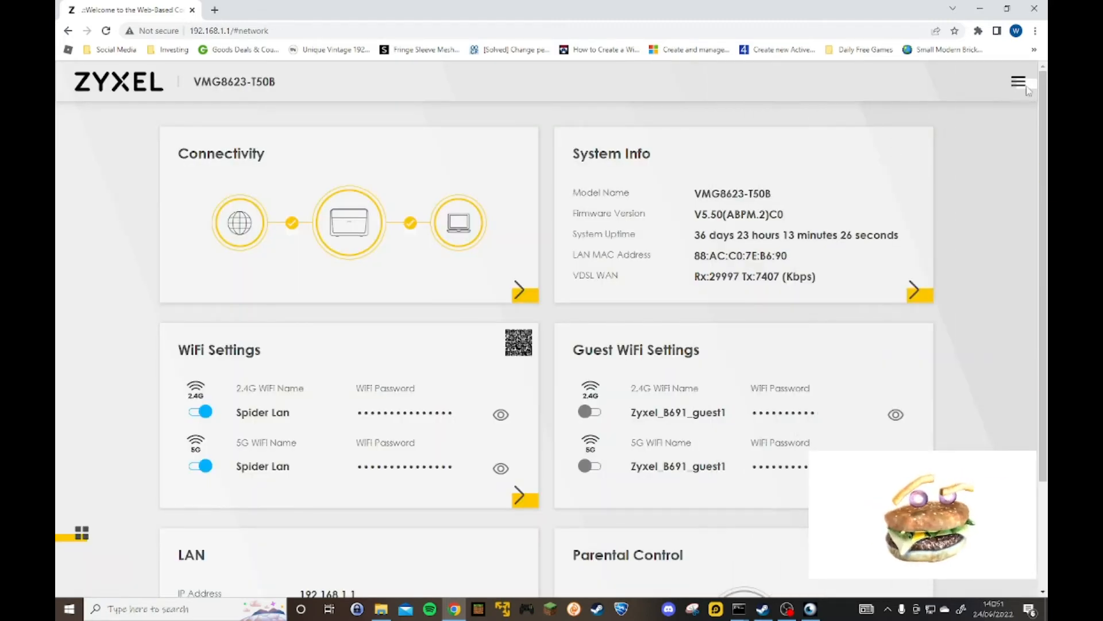
Open the router's NAT port forwarding settings from the network settings.
{"action": "left_click", "coordinate": [1023, 89]}
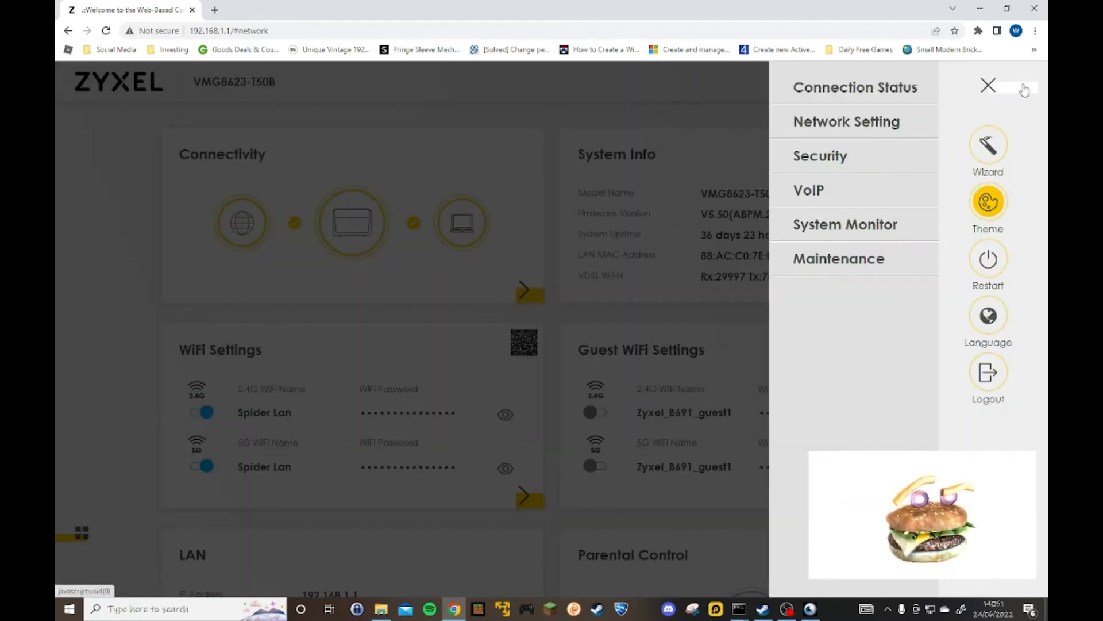
{"action": "left_click", "coordinate": [819, 123]}
{"action": "left_click", "coordinate": [782, 254]}
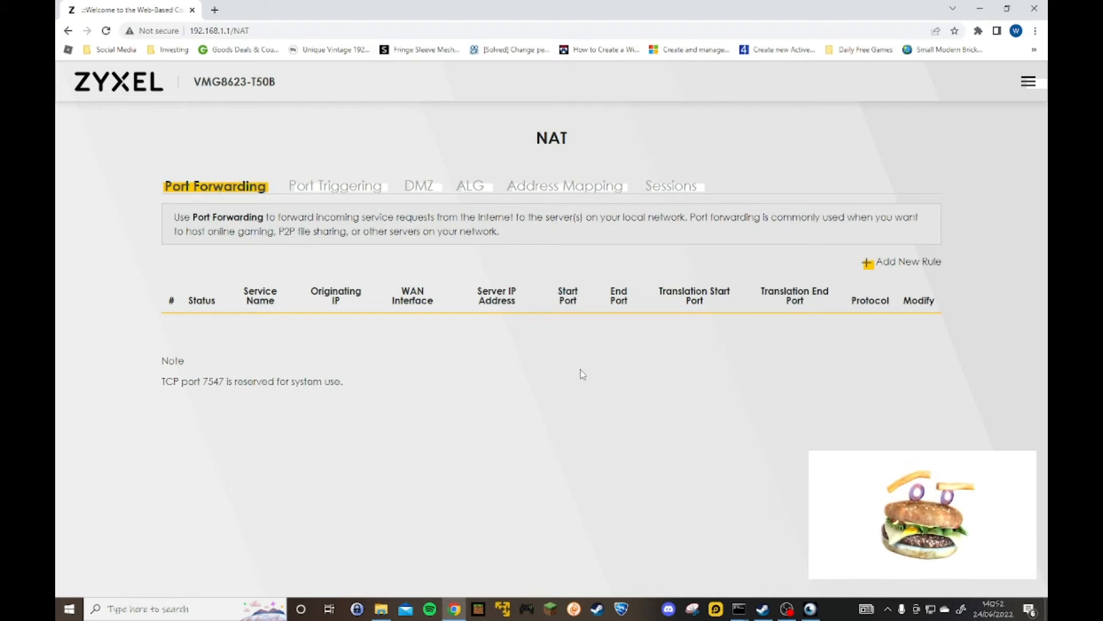
Start a new port forwarding rule with service name SMTP and WAN interface VDSL.
{"action": "left_click", "coordinate": [896, 263]}
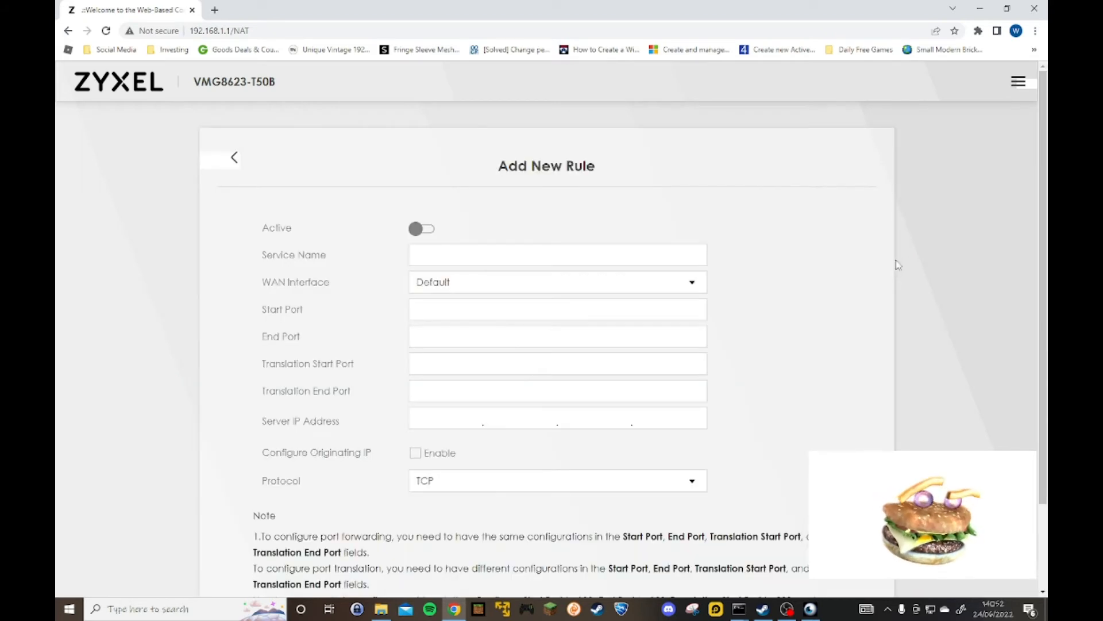
{"action": "left_click", "coordinate": [561, 257]}
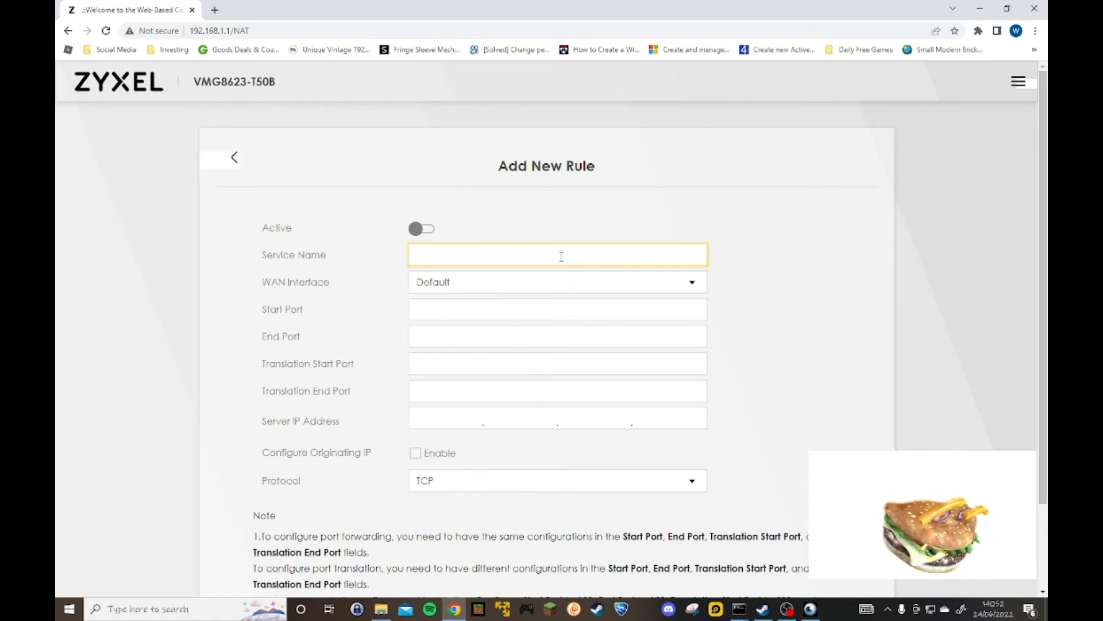
{"action": "type", "text": "SMTP"}
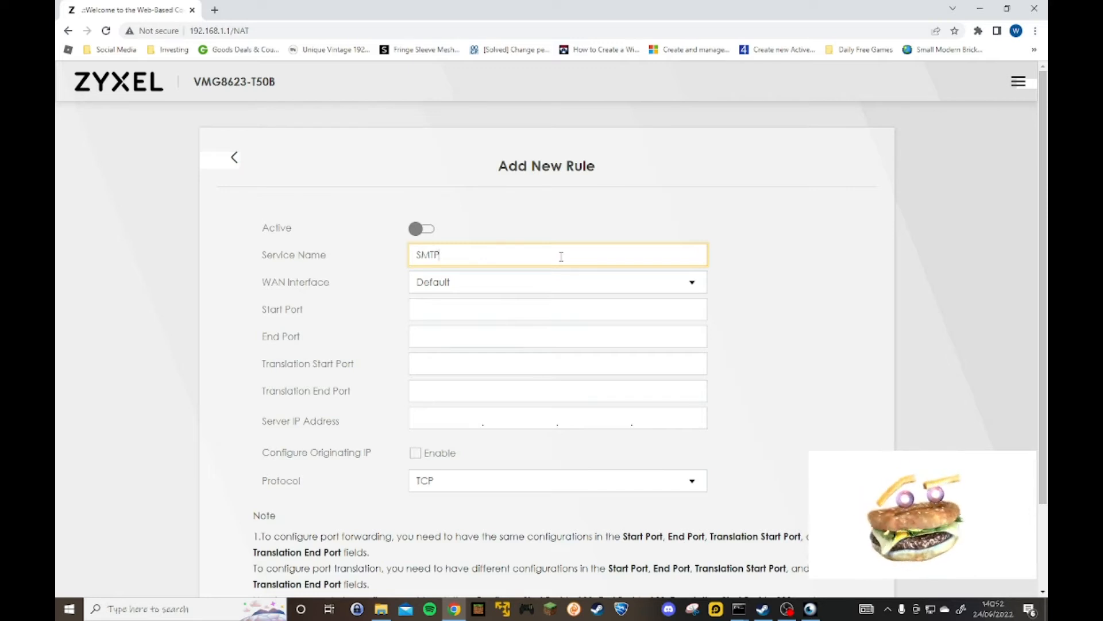
{"action": "left_click", "coordinate": [605, 286]}
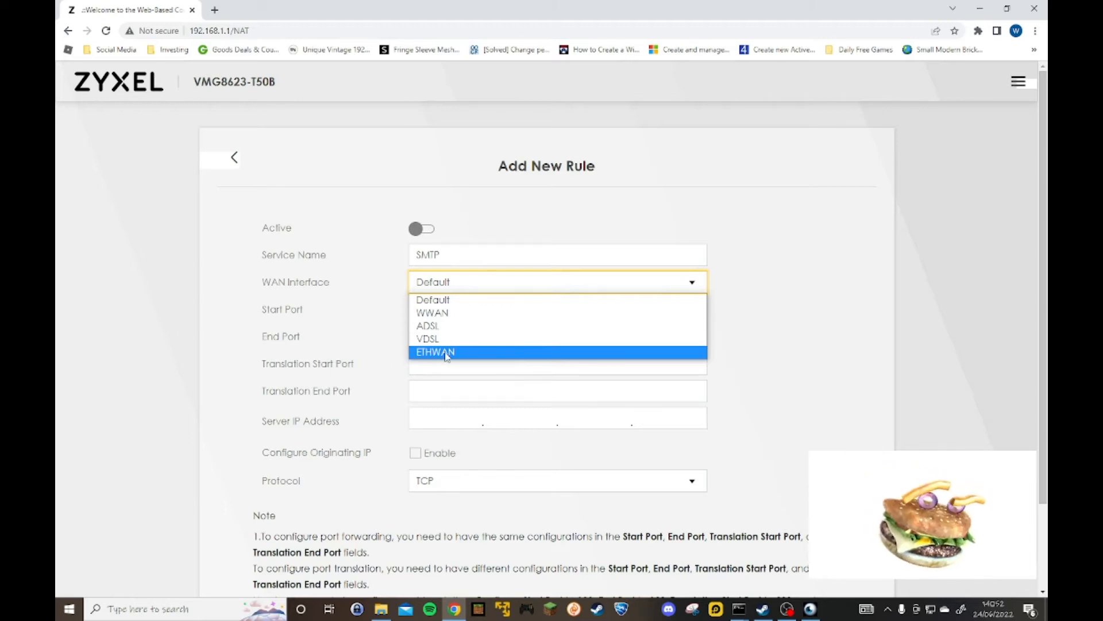
{"action": "left_click", "coordinate": [472, 341]}
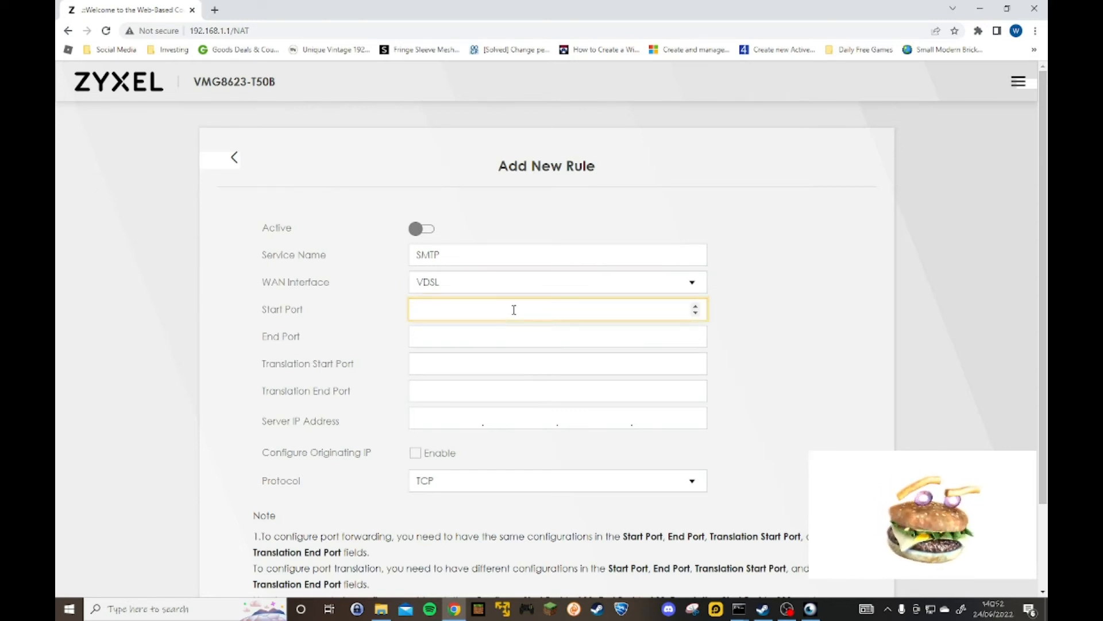
Set both the start port and the end port of the rule to 25.
{"action": "type", "text": "25"}
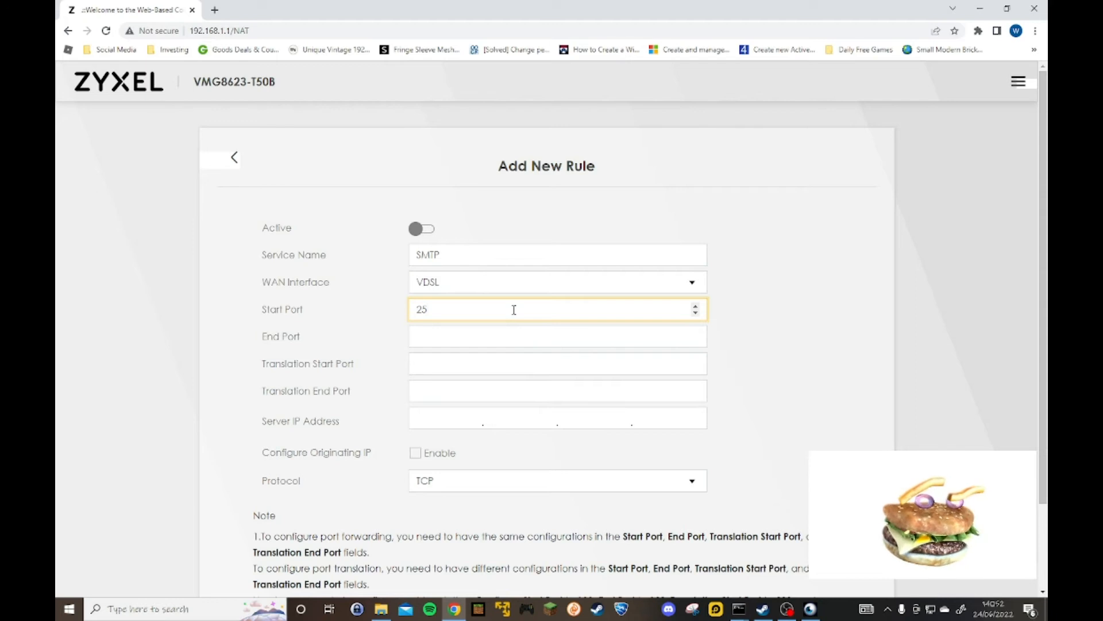
{"action": "left_click", "coordinate": [491, 330]}
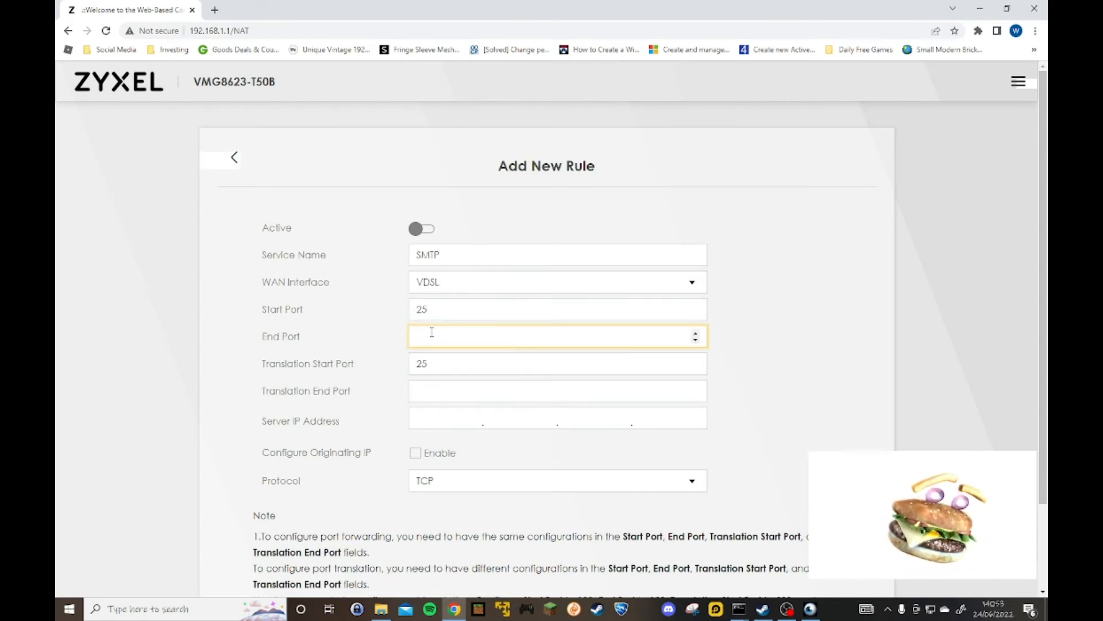
{"action": "type", "text": "25"}
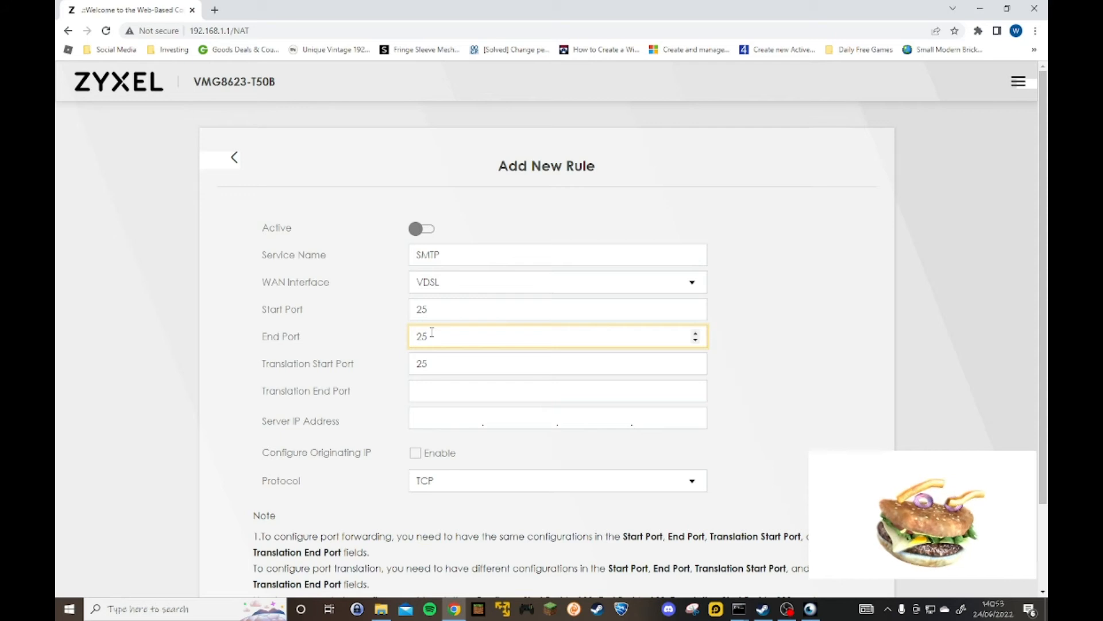
{"action": "left_click", "coordinate": [447, 368]}
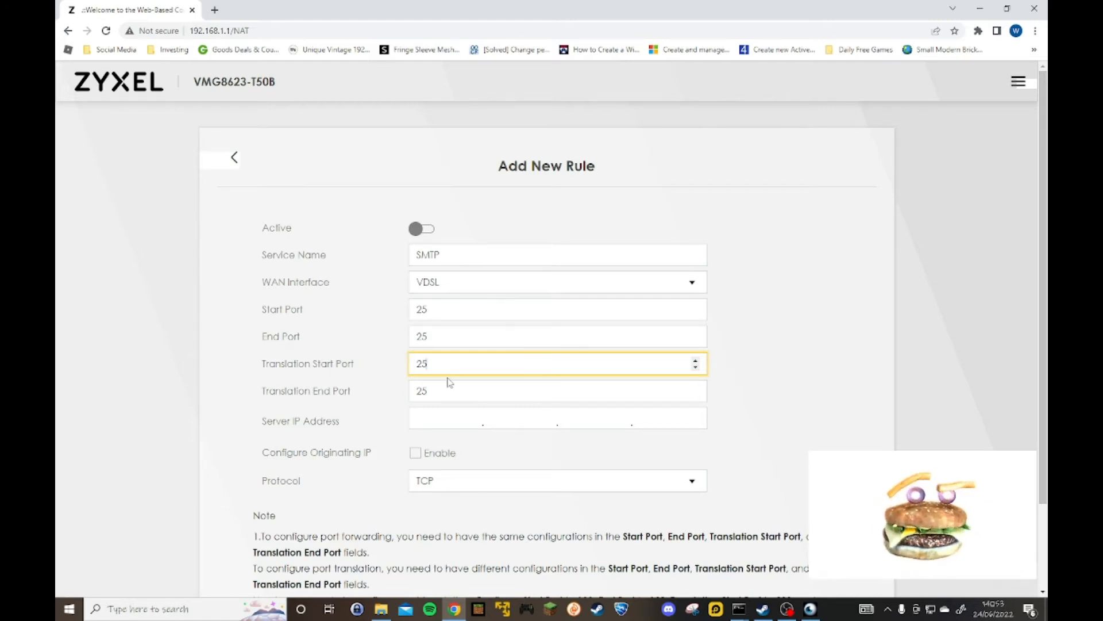
{"action": "left_click", "coordinate": [453, 384]}
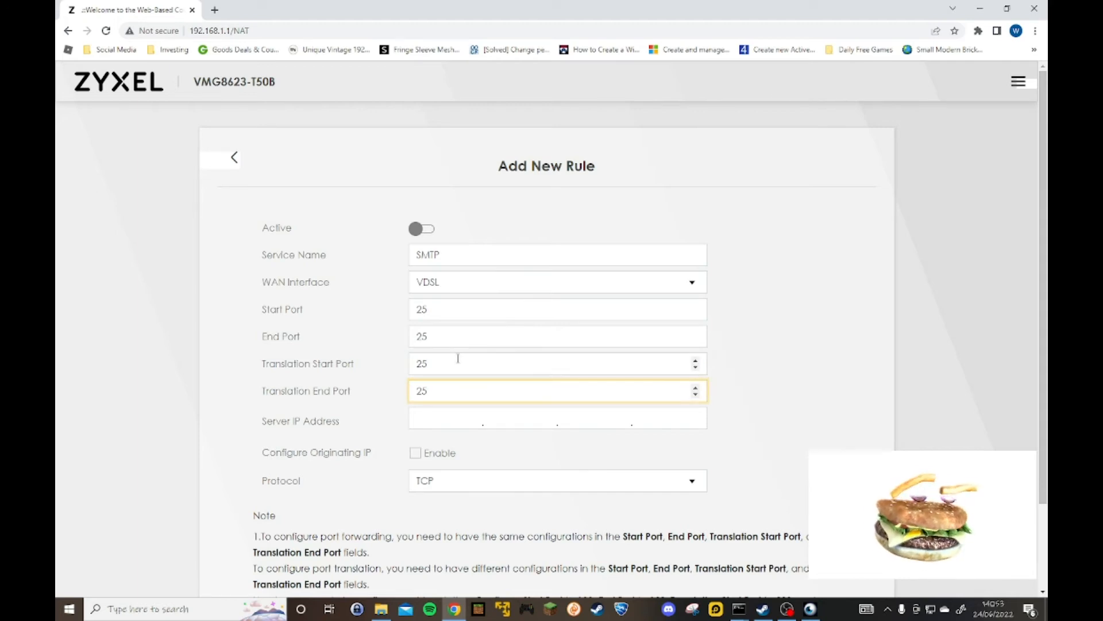
{"action": "left_click", "coordinate": [458, 358]}
{"action": "left_click", "coordinate": [458, 387]}
Set the rule's server IP address to 192.168.1.25.
{"action": "left_click", "coordinate": [460, 419]}
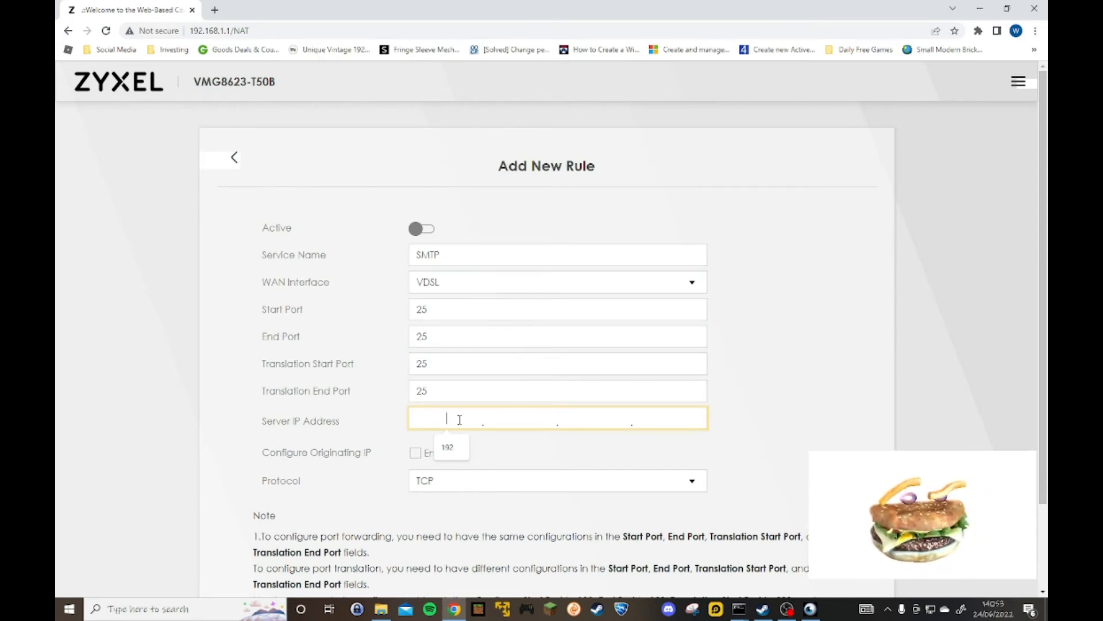
{"action": "type", "text": "192."}
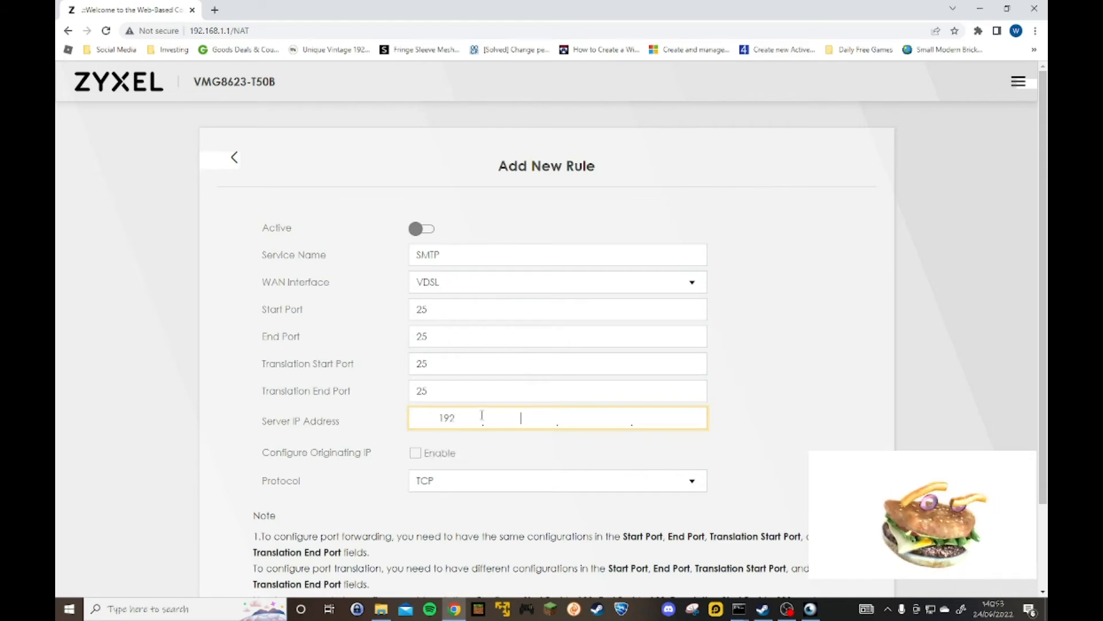
{"action": "type", "text": "168."}
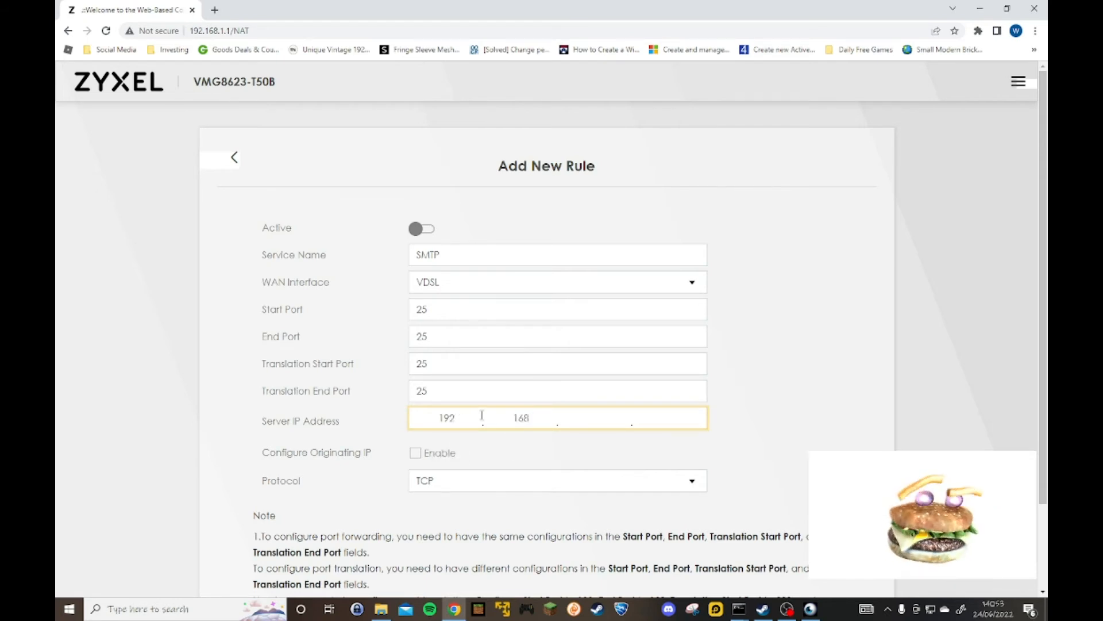
{"action": "type", "text": "1"}
{"action": "left_click", "coordinate": [661, 417]}
{"action": "type", "text": "25"}
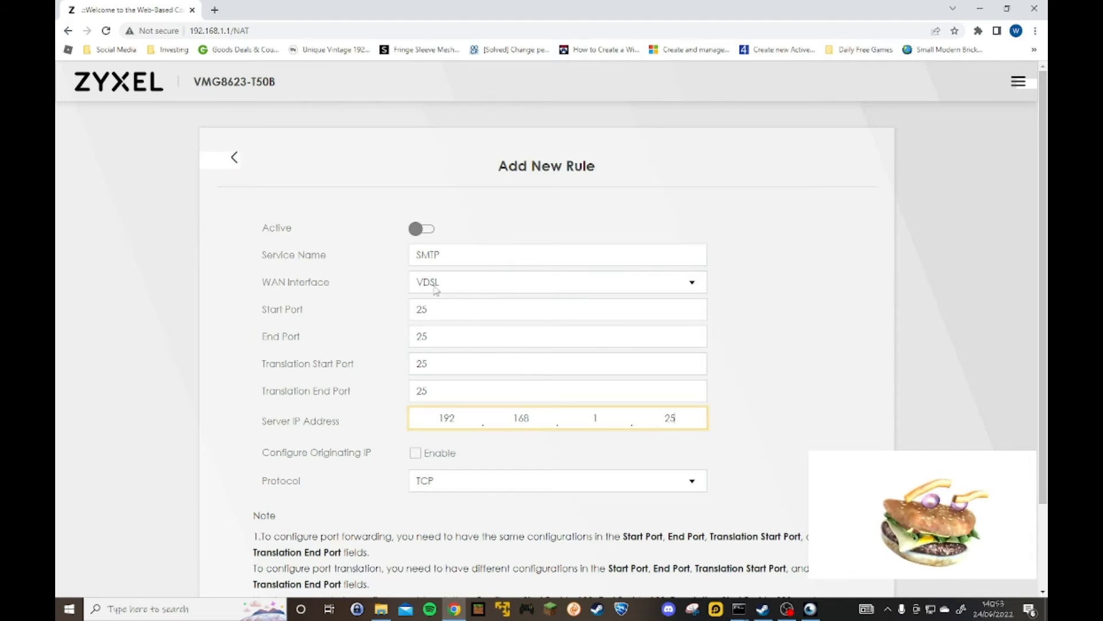
Review the rule's ports, translation ports, server IP address and remaining options before saving.
{"action": "left_click", "coordinate": [458, 315]}
{"action": "left_click", "coordinate": [455, 335]}
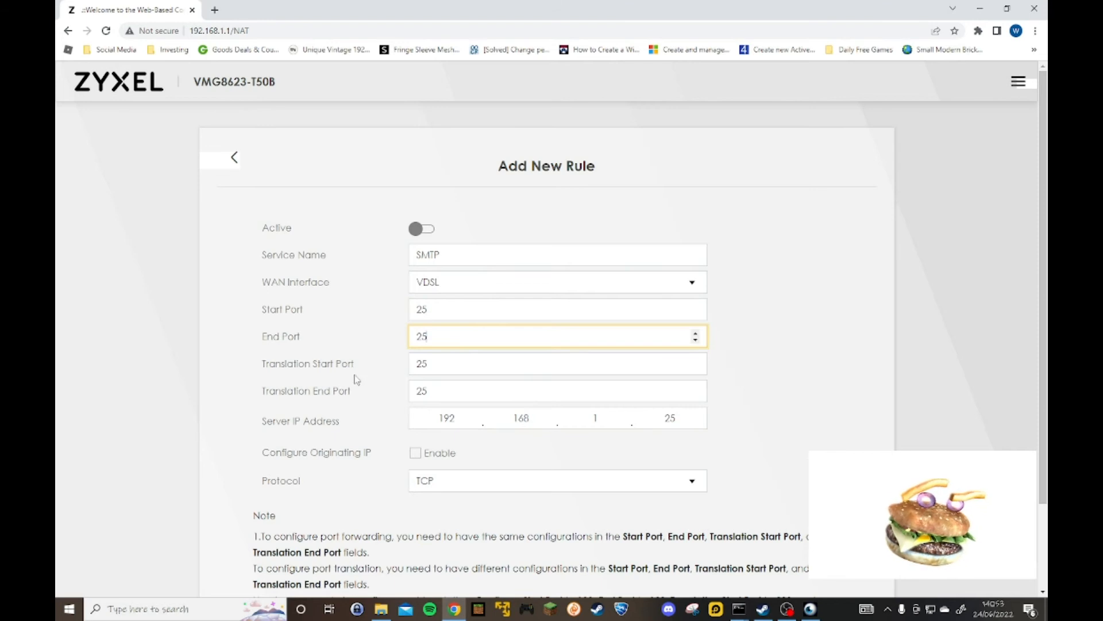
{"action": "left_click", "coordinate": [452, 363]}
{"action": "left_click", "coordinate": [447, 391]}
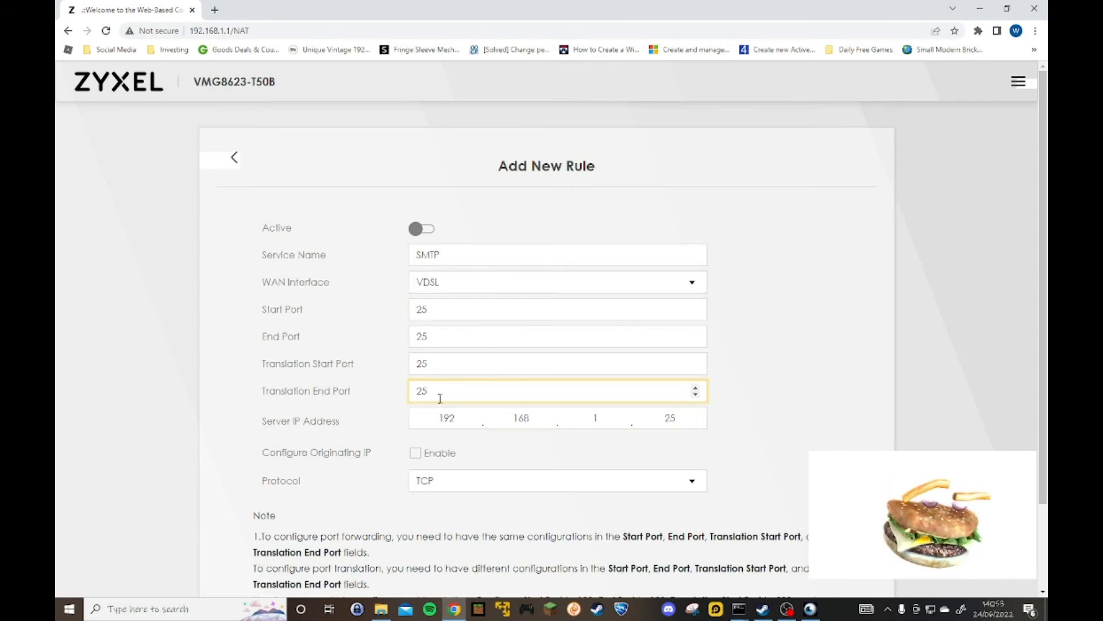
{"action": "left_click", "coordinate": [494, 418]}
{"action": "left_click", "coordinate": [518, 417]}
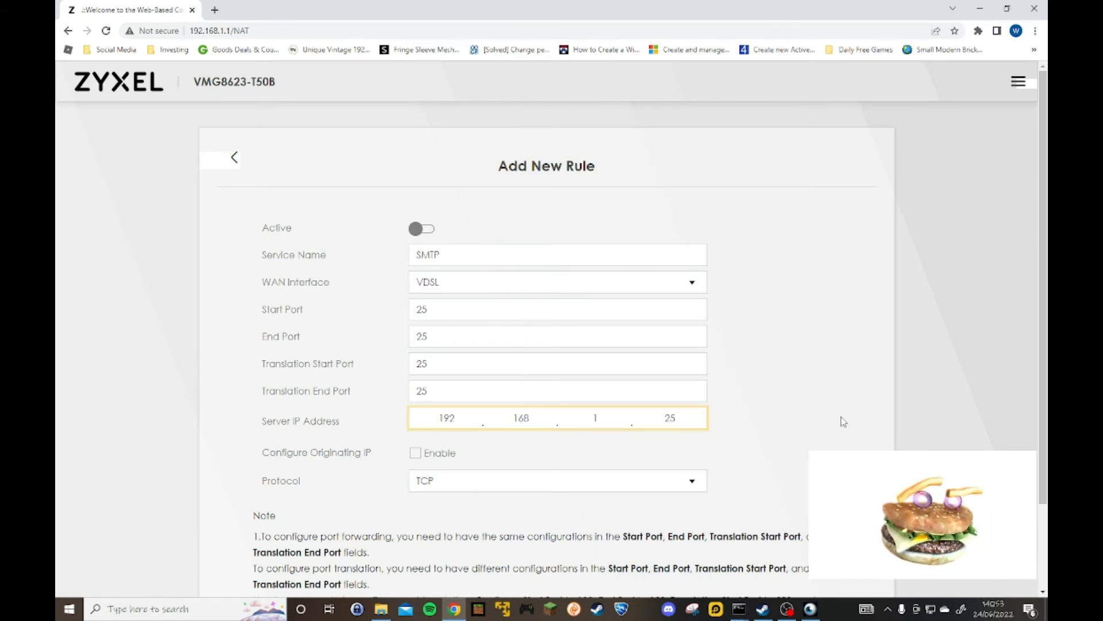
{"action": "scroll", "coordinate": [843, 422], "scroll_direction": "down", "scroll_amount": 2}
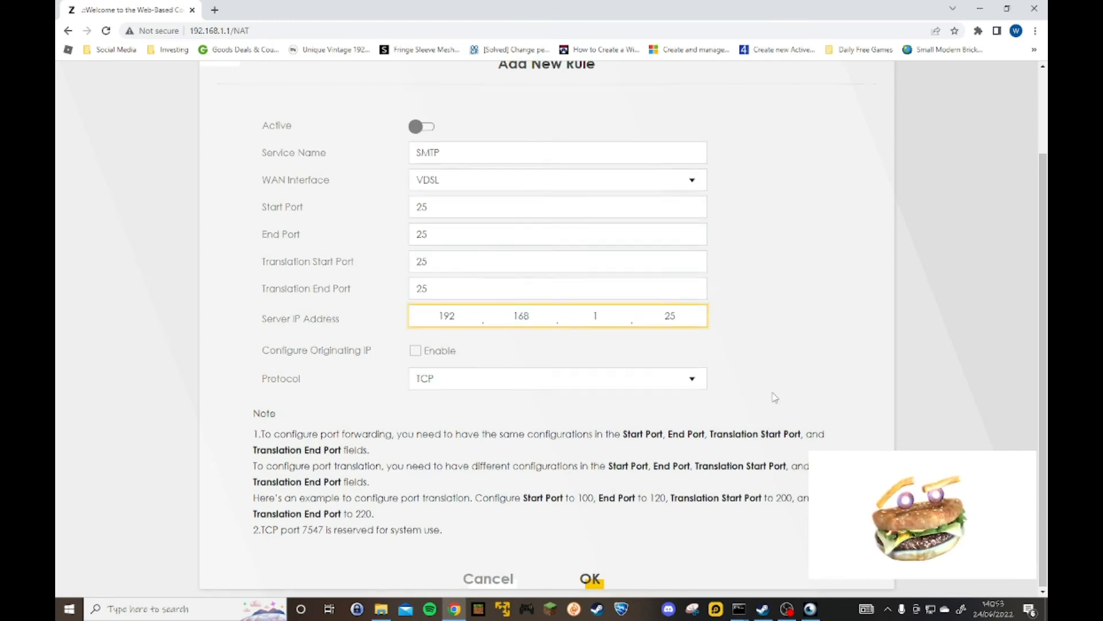
{"action": "scroll", "coordinate": [774, 397], "scroll_direction": "up", "scroll_amount": 2}
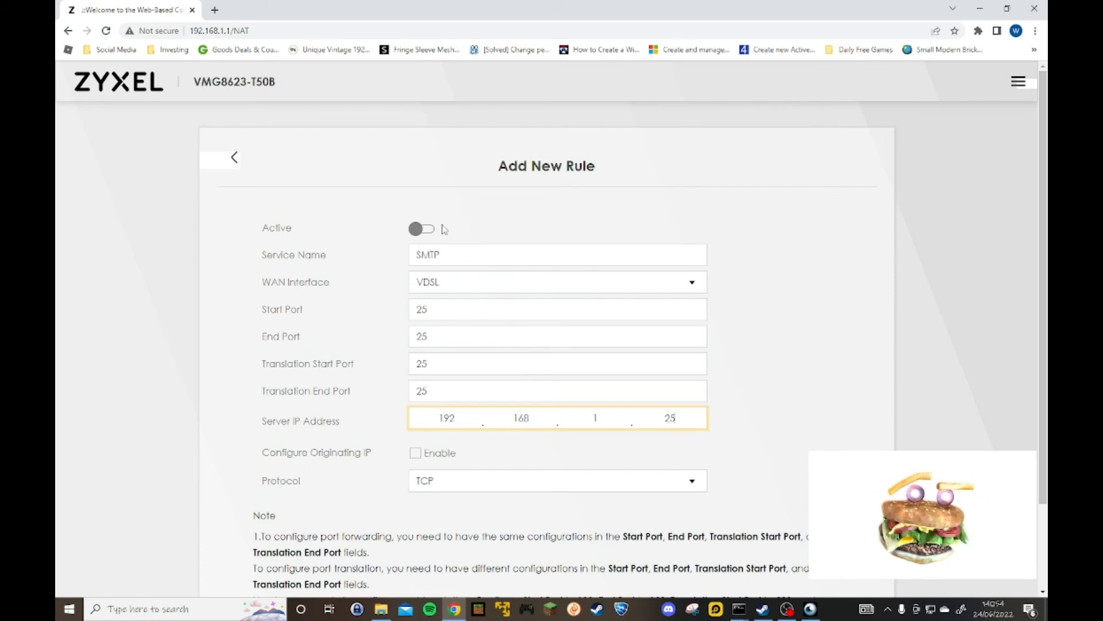
Activate the SMTP port forwarding rule and save it.
{"action": "left_click", "coordinate": [425, 230]}
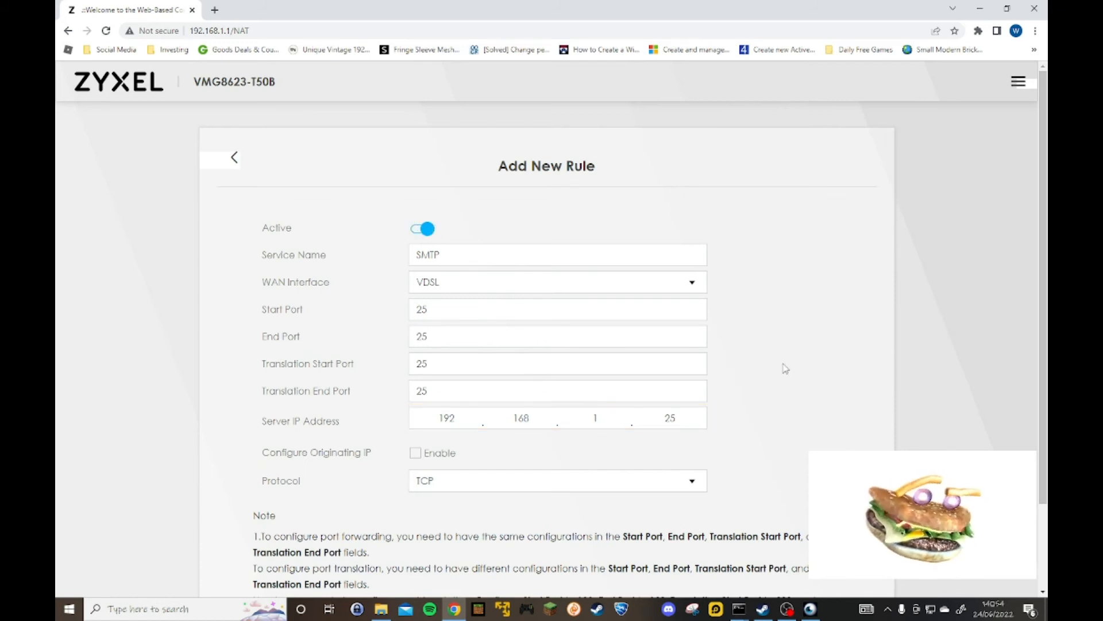
{"action": "scroll", "coordinate": [770, 390], "scroll_direction": "down", "scroll_amount": 2}
{"action": "left_click", "coordinate": [584, 583]}
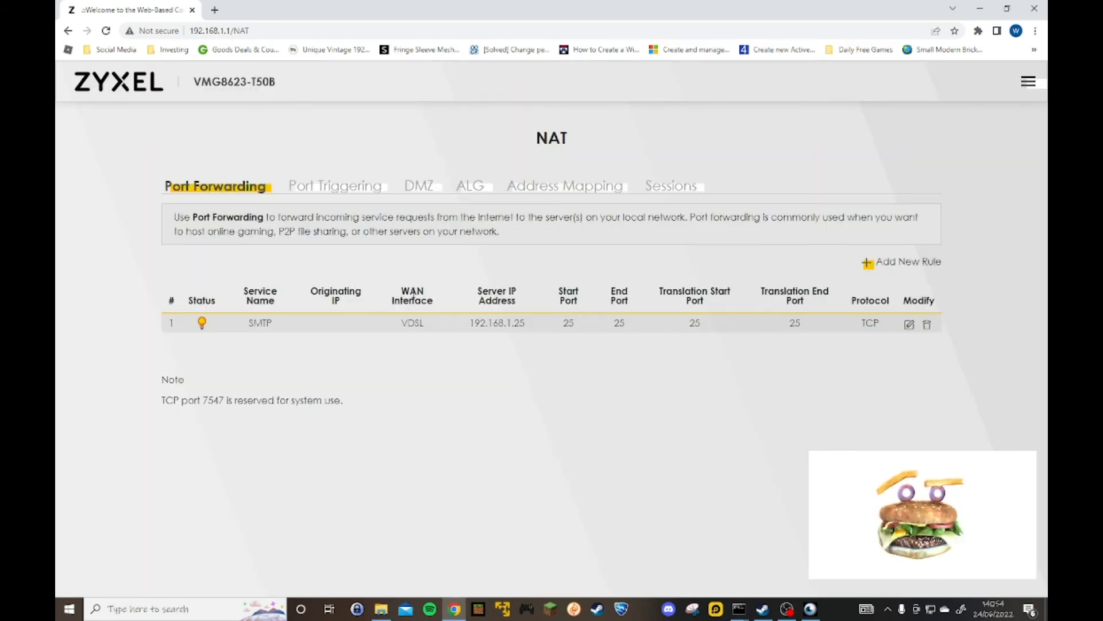
Check the WAN interface and server IP address of the saved SMTP rule.
{"action": "left_click_drag", "start_coordinate": [401, 323], "coordinate": [425, 323]}
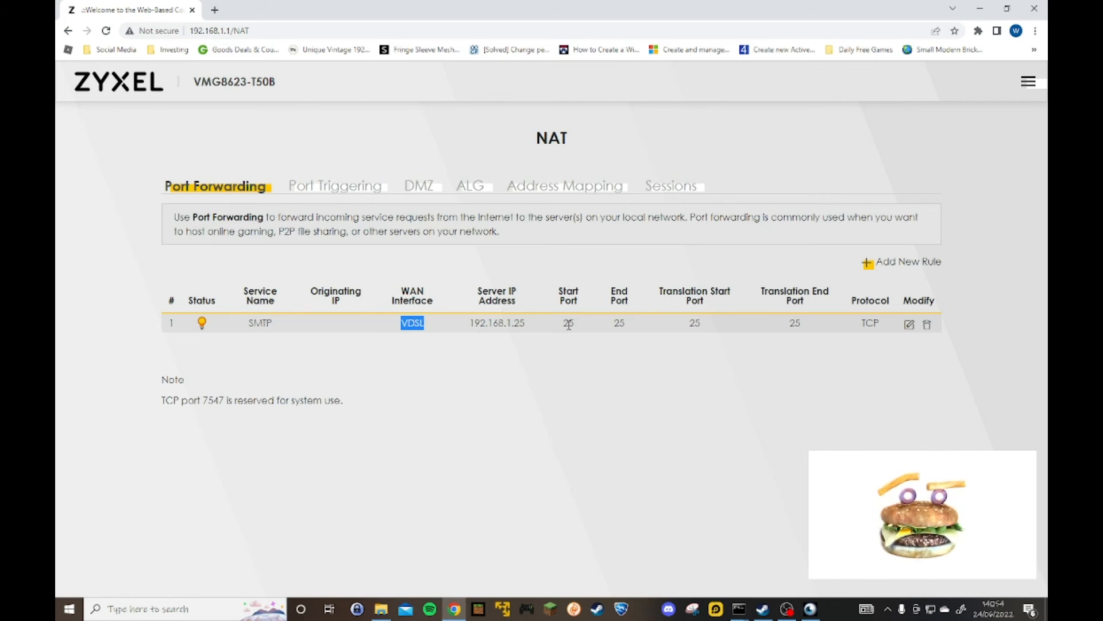
{"action": "left_click_drag", "start_coordinate": [525, 323], "coordinate": [470, 322]}
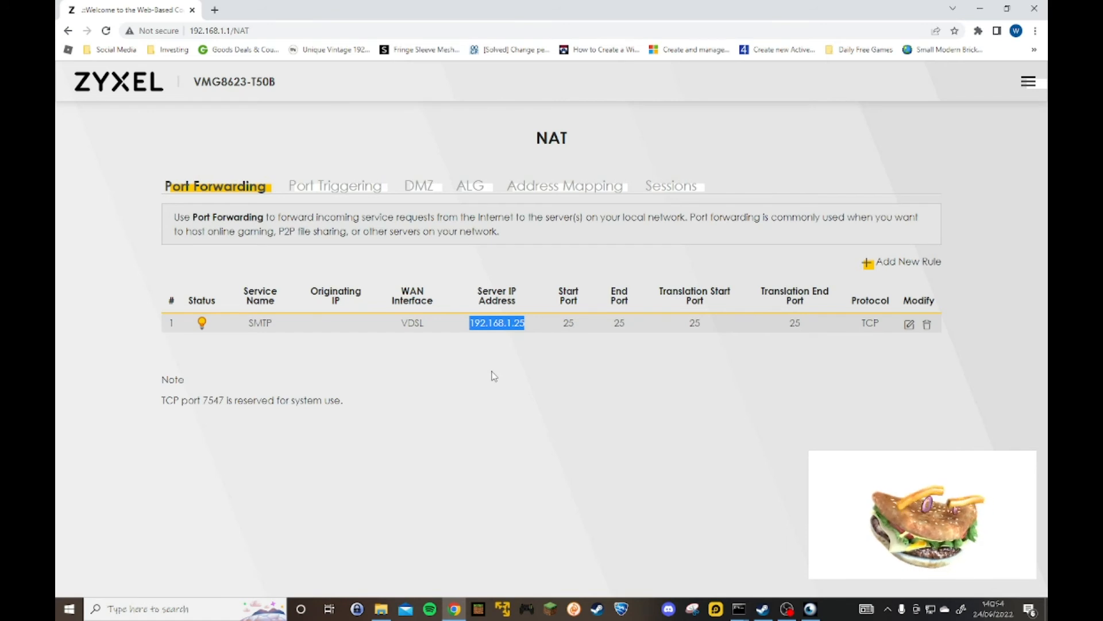
Check the start, end and translation ports of the saved SMTP rule.
{"action": "double_click", "coordinate": [565, 325]}
{"action": "double_click", "coordinate": [614, 325]}
{"action": "double_click", "coordinate": [691, 325]}
{"action": "double_click", "coordinate": [797, 326]}
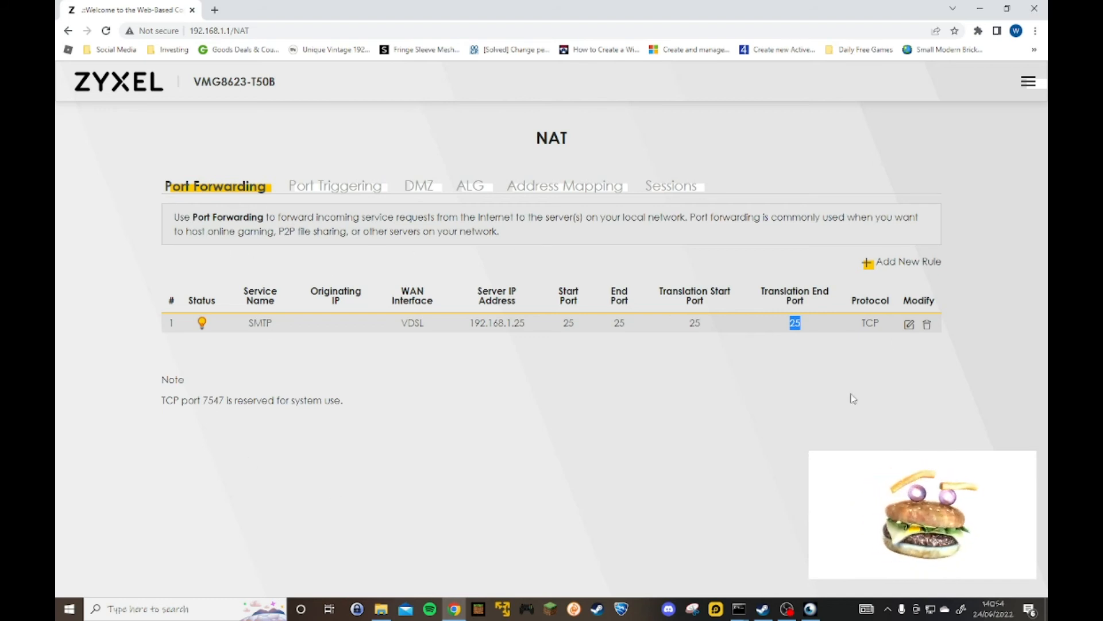
Add a new port forwarding rule named VOIP with start port 5060 and end port 5061.
{"action": "left_click", "coordinate": [908, 263]}
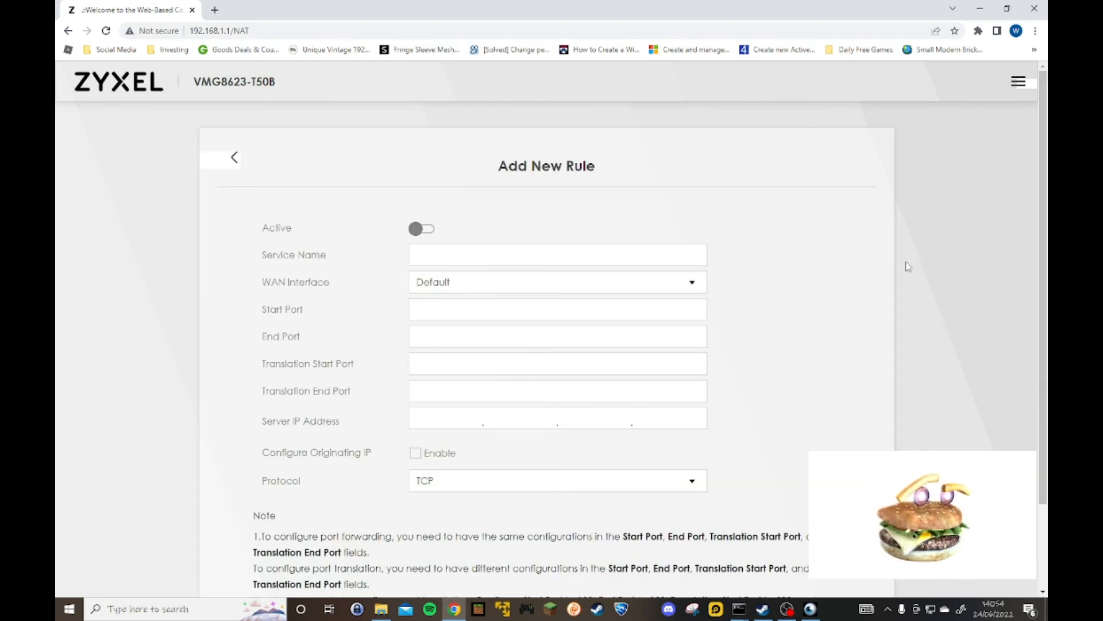
{"action": "left_click", "coordinate": [485, 258]}
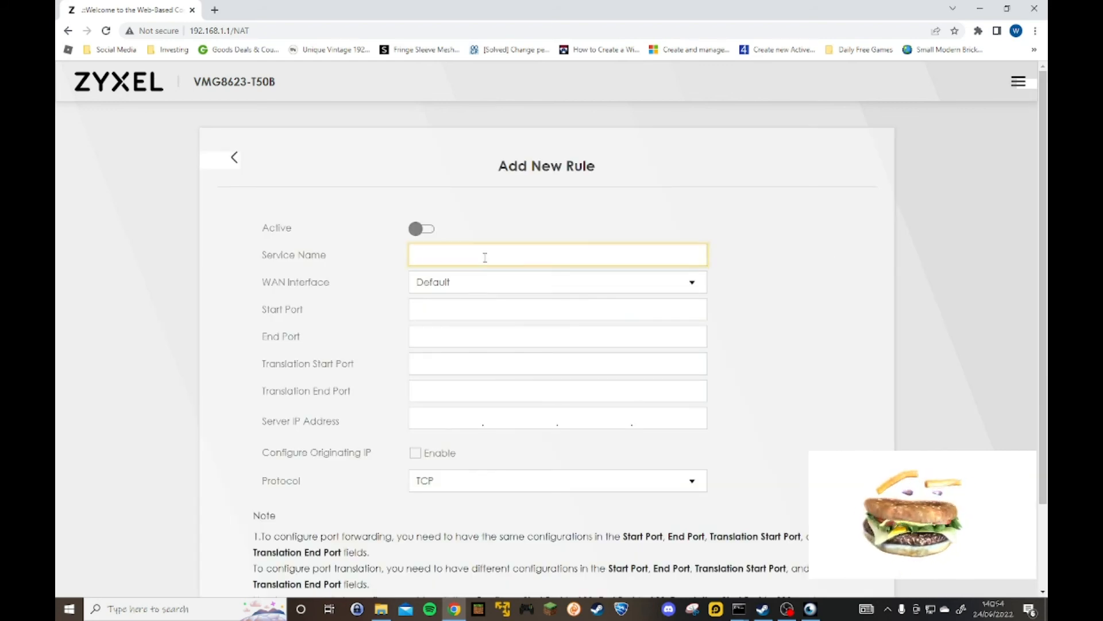
{"action": "type", "text": "VOIP"}
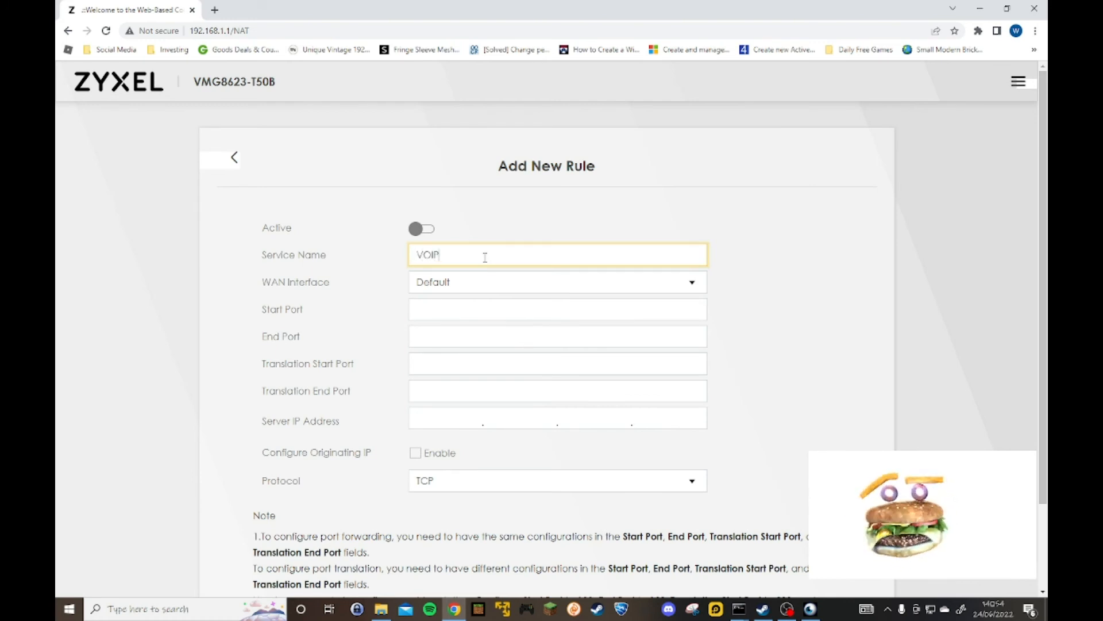
{"action": "left_click", "coordinate": [475, 308]}
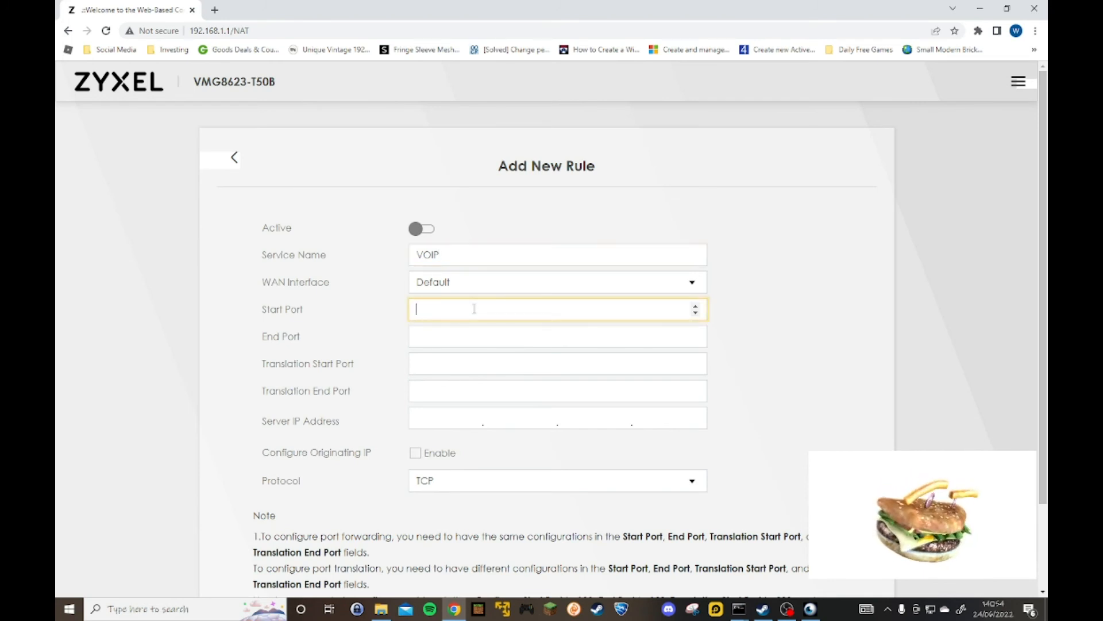
{"action": "type", "text": "5060"}
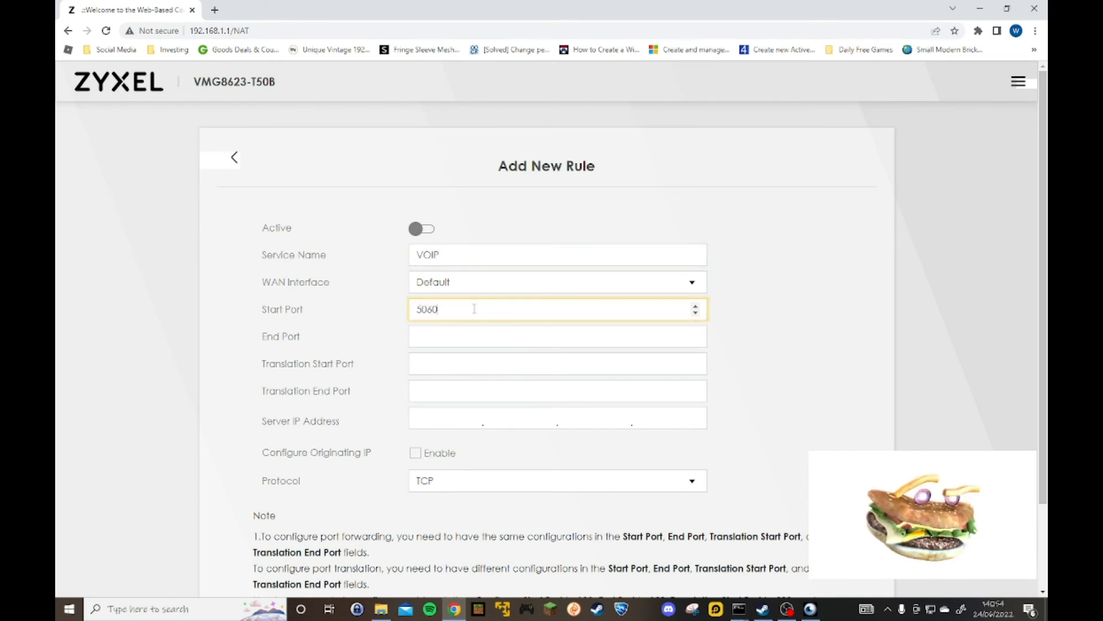
{"action": "left_click", "coordinate": [458, 336]}
{"action": "type", "text": "5061"}
{"action": "left_click", "coordinate": [764, 409]}
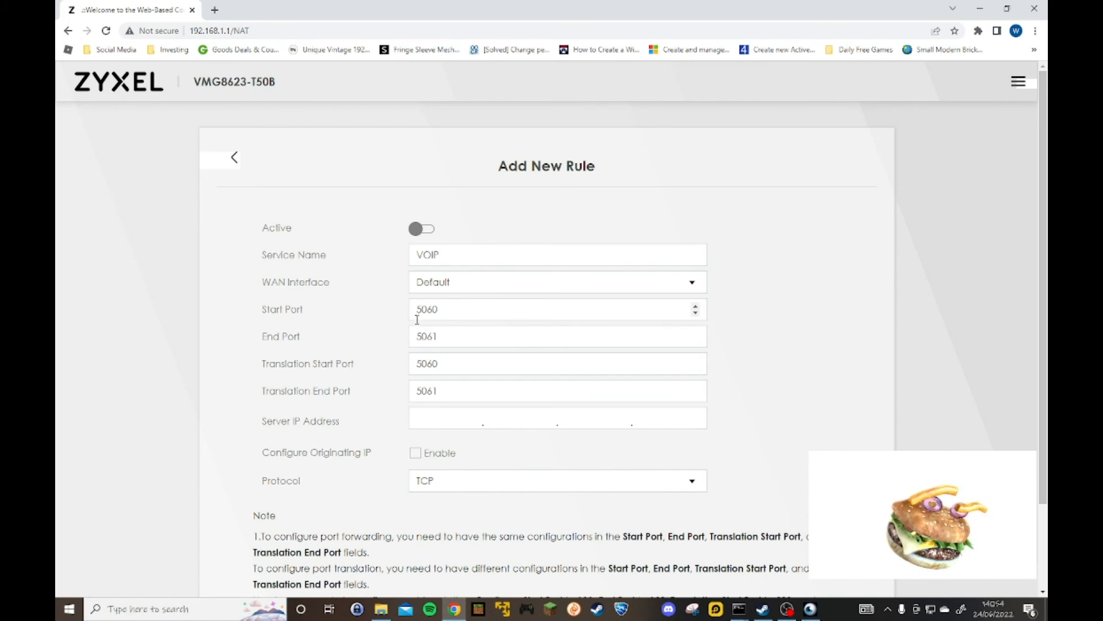
Set the VOIP rule's server IP address to 192.168.1.30.
{"action": "left_click", "coordinate": [456, 424]}
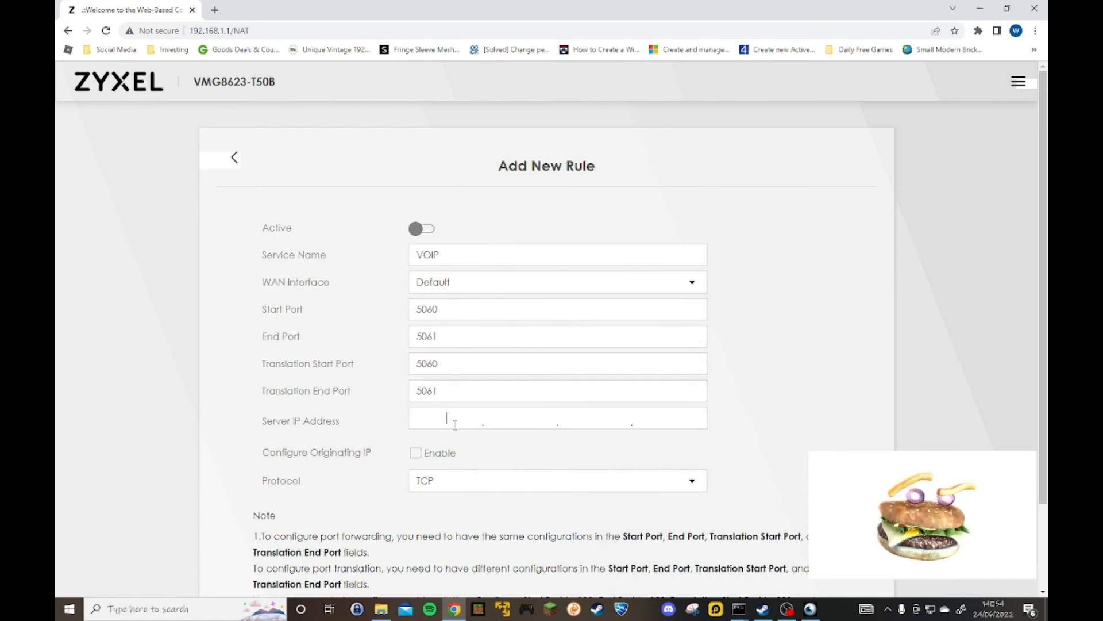
{"action": "type", "text": "192..16."}
{"action": "left_click", "coordinate": [495, 415]}
{"action": "type", "text": "168"}
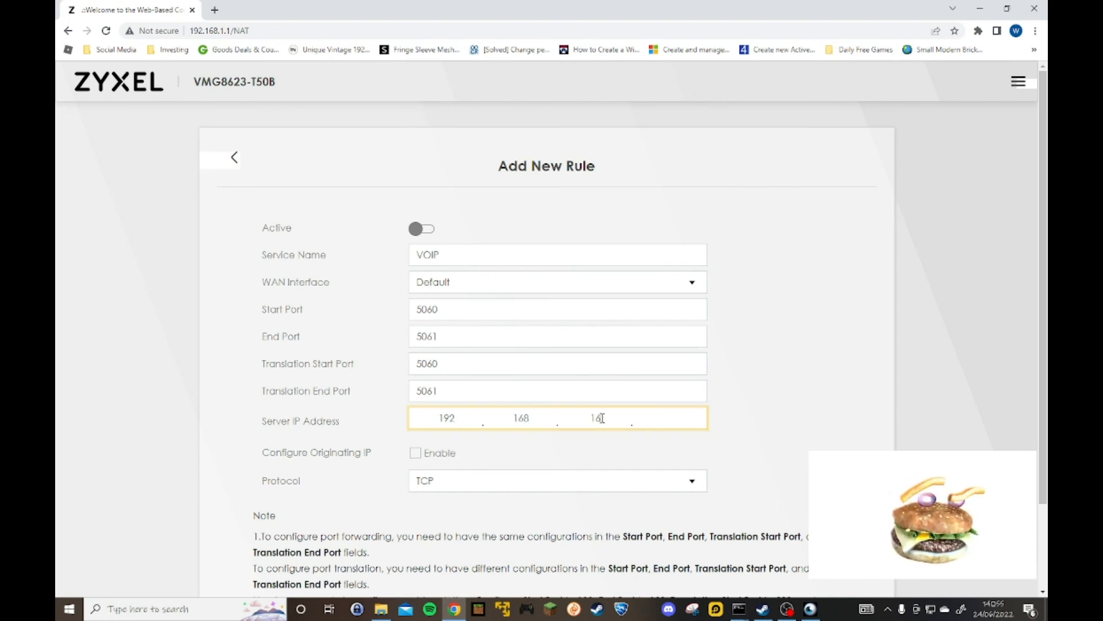
{"action": "key", "text": "BackSpace"}
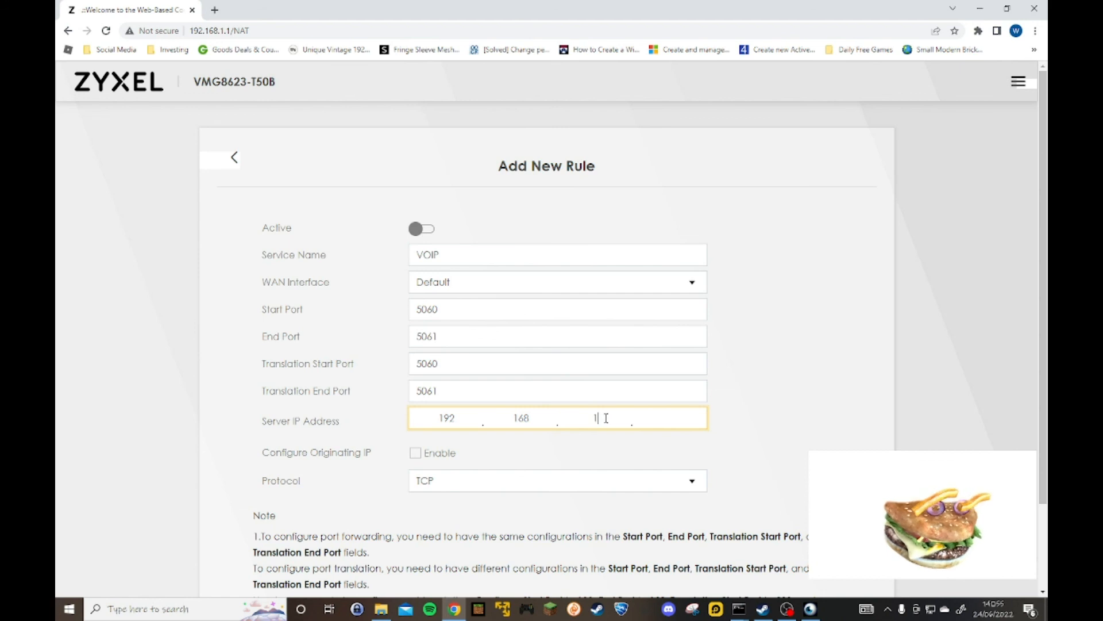
{"action": "left_click", "coordinate": [668, 415]}
{"action": "type", "text": "30"}
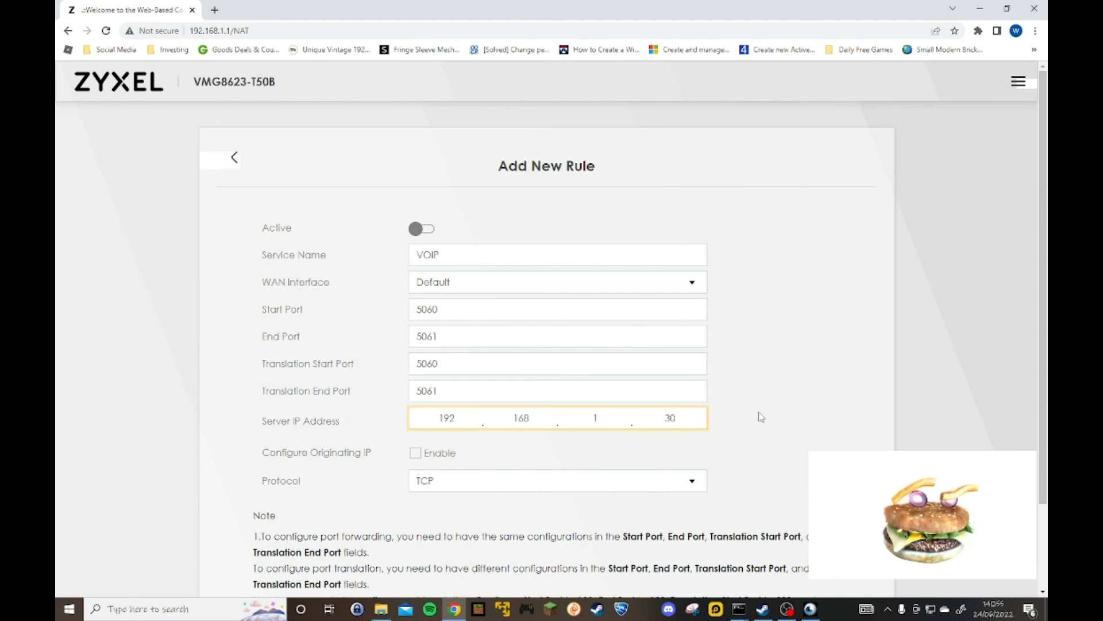
Activate the VOIP rule, set its protocol to TCP/UDP and save it.
{"action": "left_click", "coordinate": [421, 228]}
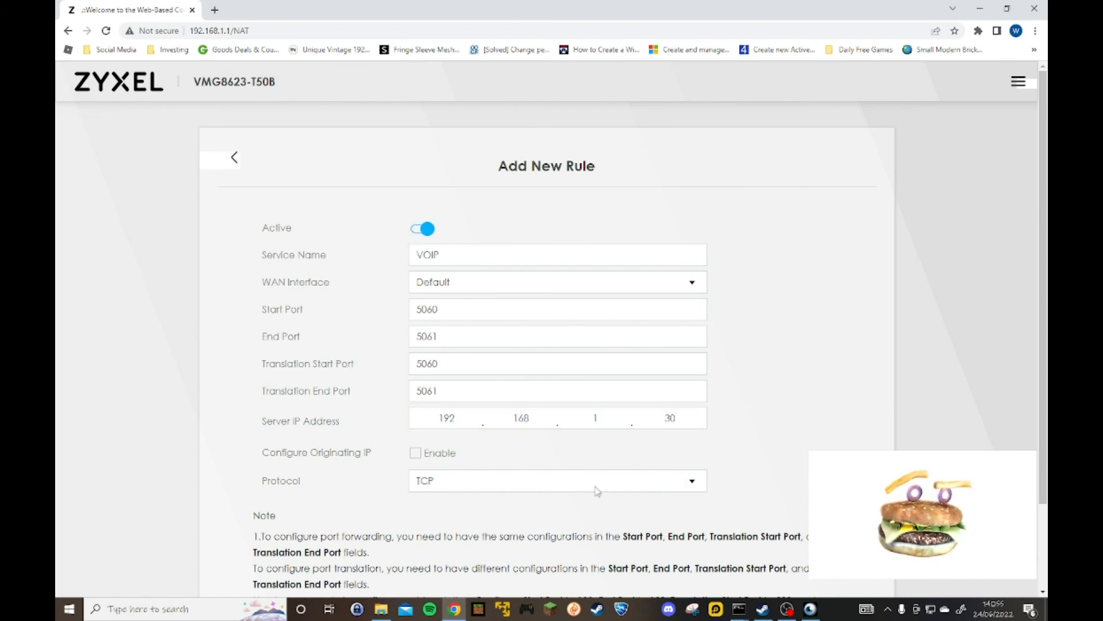
{"action": "scroll", "coordinate": [697, 465], "scroll_direction": "down", "scroll_amount": 2}
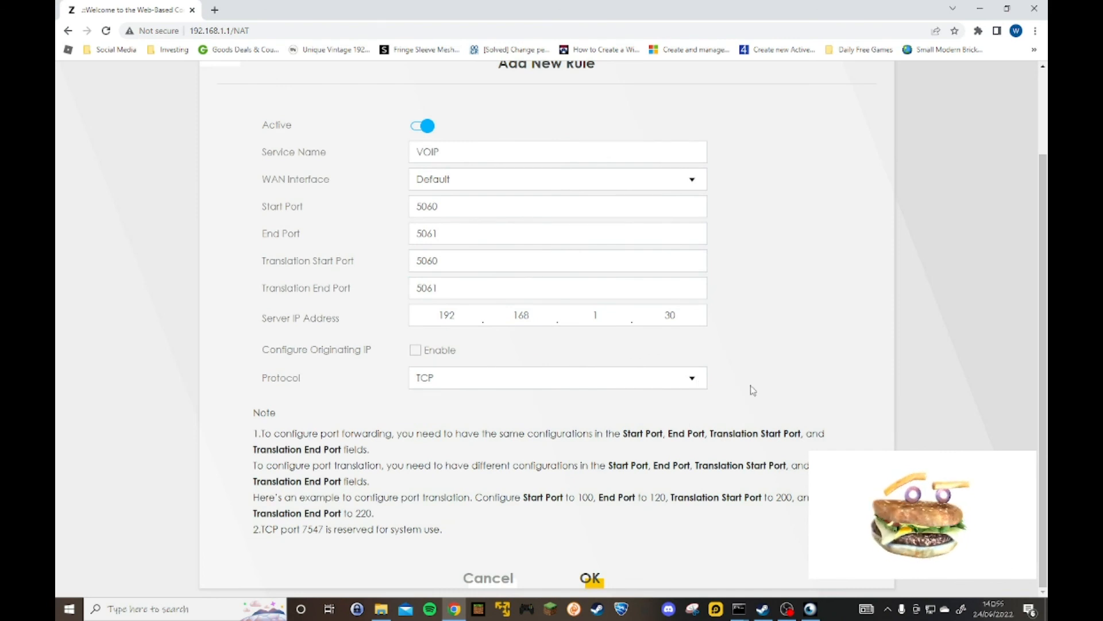
{"action": "left_click", "coordinate": [477, 386]}
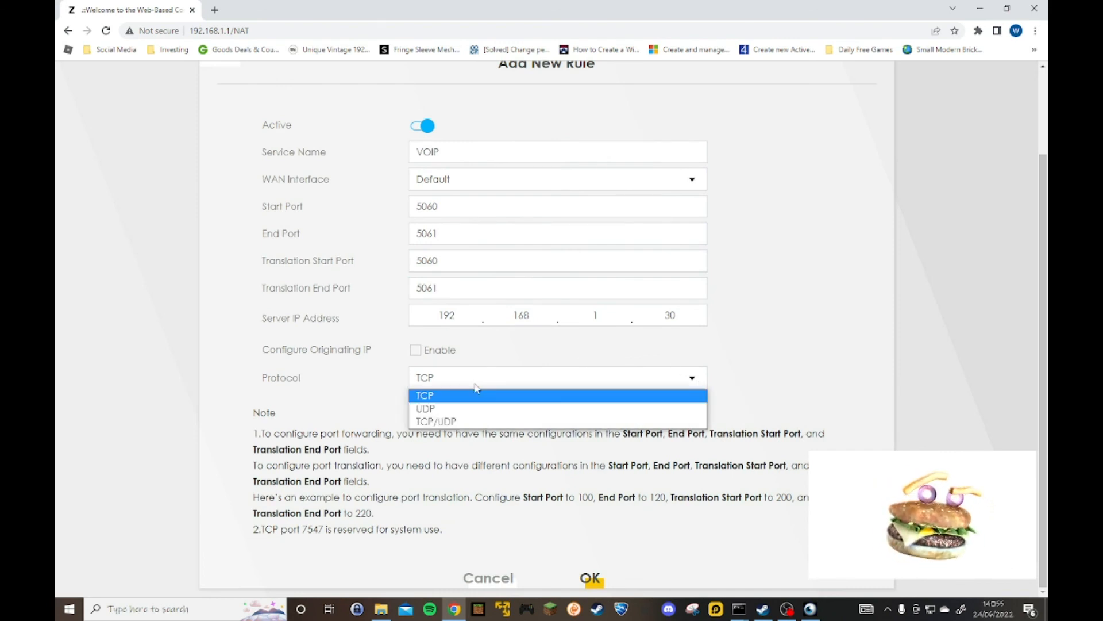
{"action": "left_click", "coordinate": [457, 423]}
{"action": "left_click", "coordinate": [598, 578]}
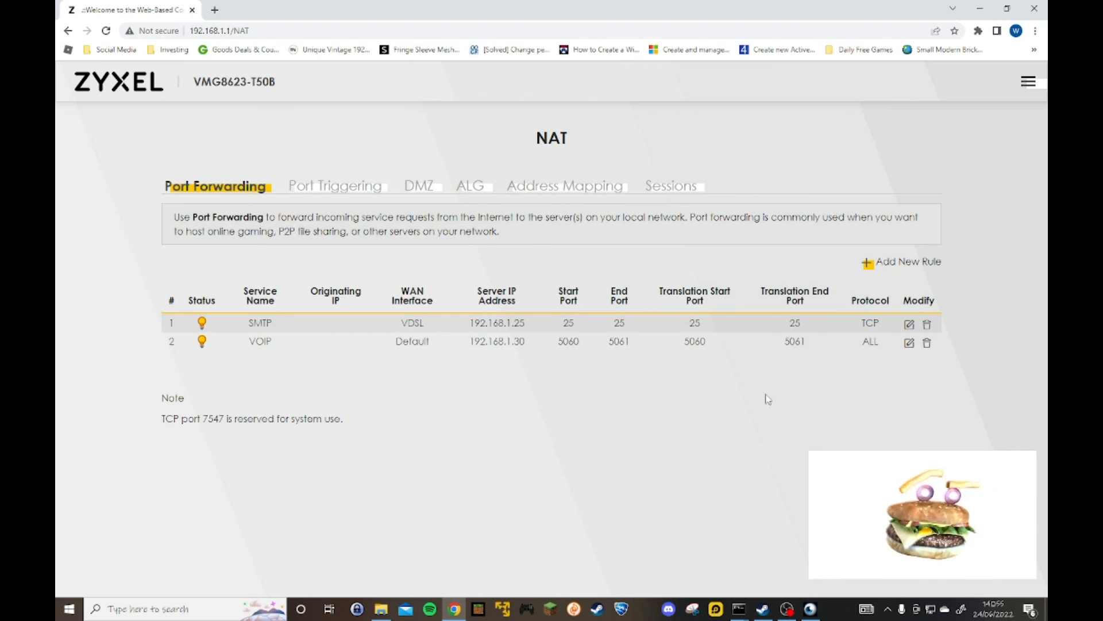